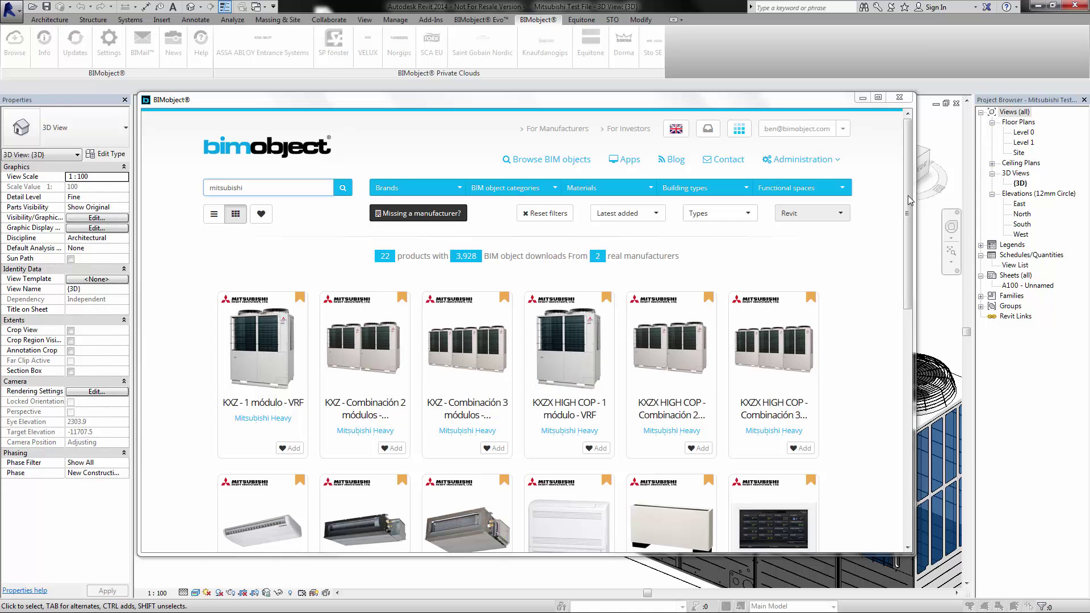
Scroll the BIMobject results for 'mitsubishi' to view all 22 products
{"action": "left_click_drag", "start_coordinate": [911, 200], "coordinate": [899, 170]}
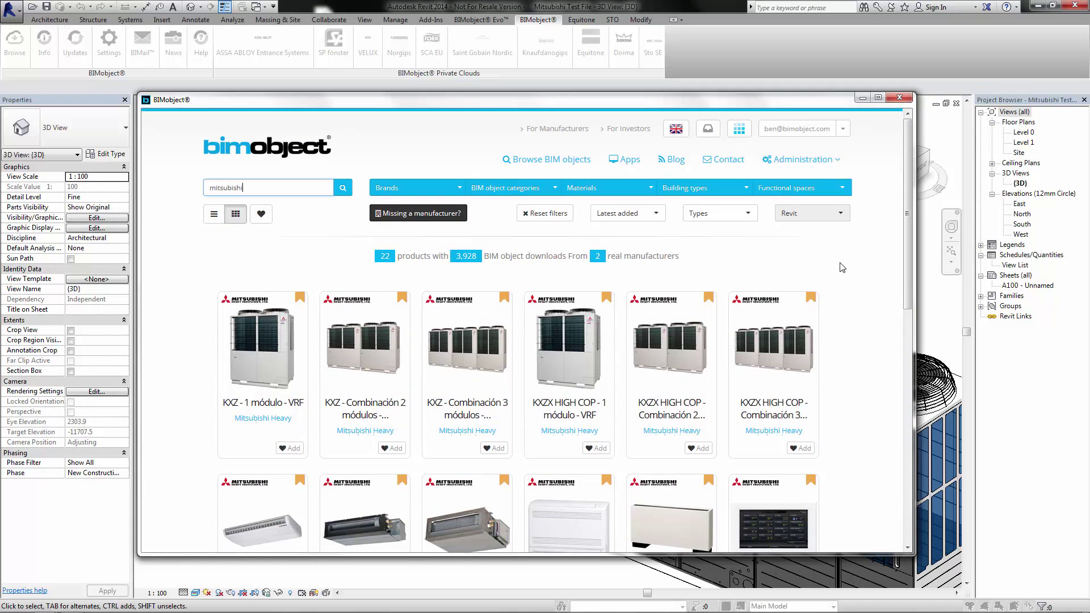
Open the KXZ - 1 módulo - VRF product details and scroll through its description
{"action": "left_click", "coordinate": [254, 363]}
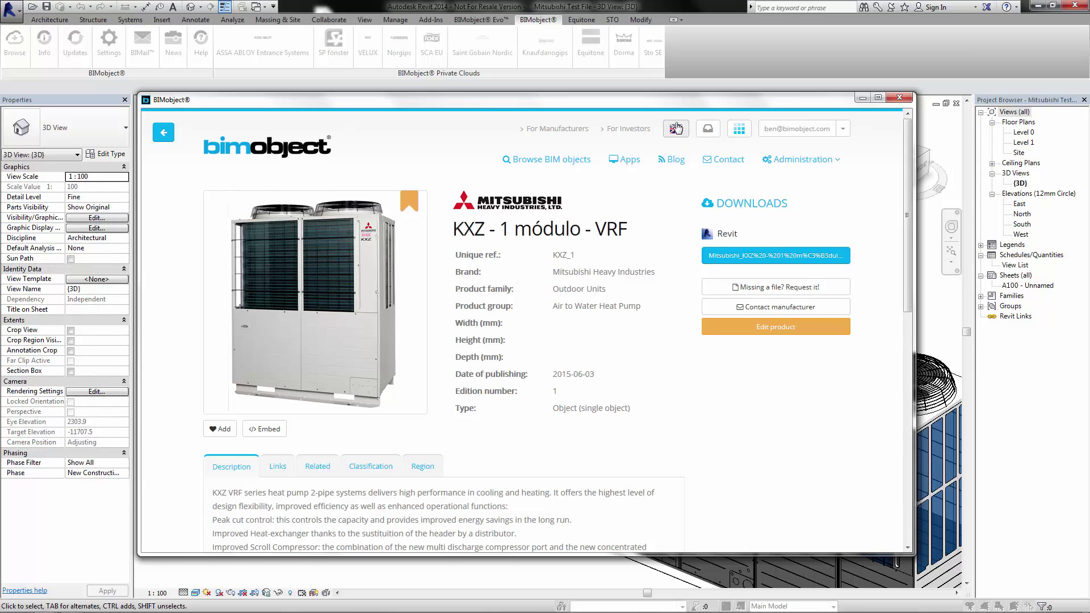
{"action": "scroll", "coordinate": [561, 303], "scroll_direction": "down", "scroll_amount": 3}
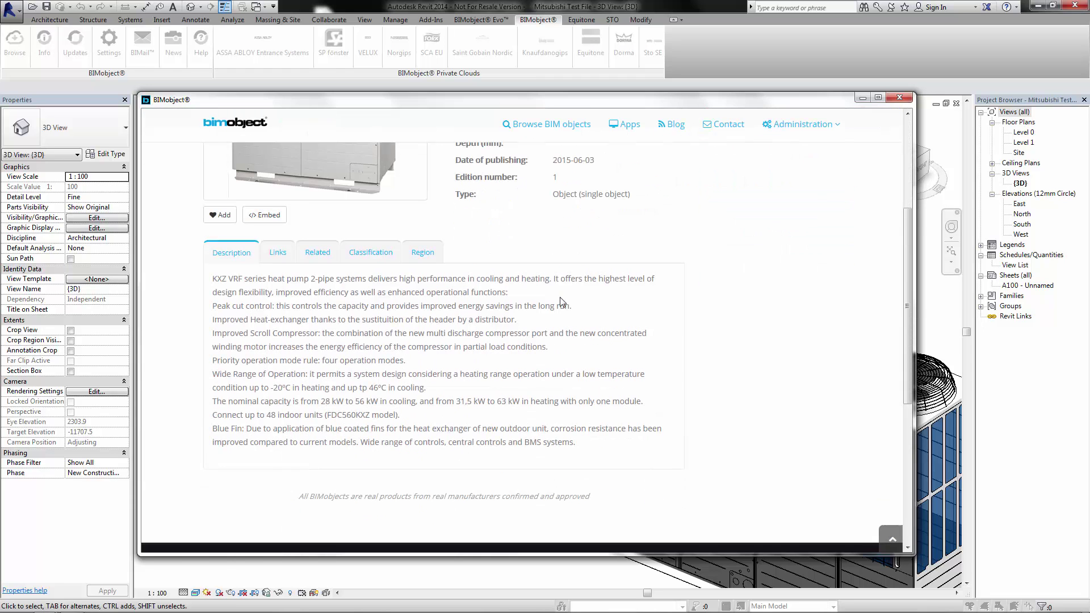
{"action": "scroll", "coordinate": [397, 377], "scroll_direction": "up", "scroll_amount": 3}
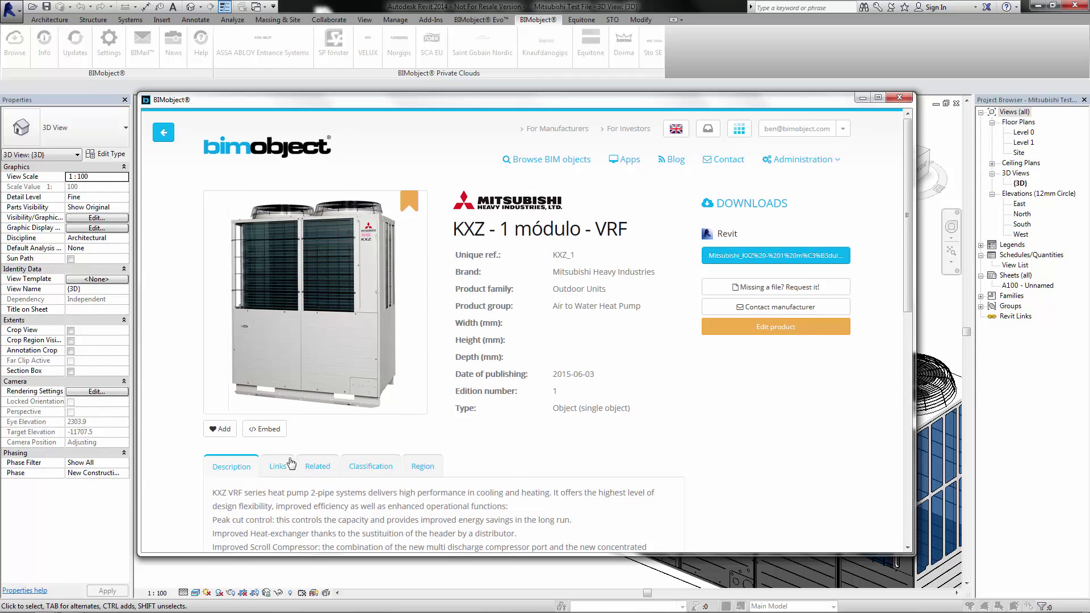
Review the product's Links, Related, Classification and Region tabs, then close the BIMobject window
{"action": "left_click", "coordinate": [283, 471]}
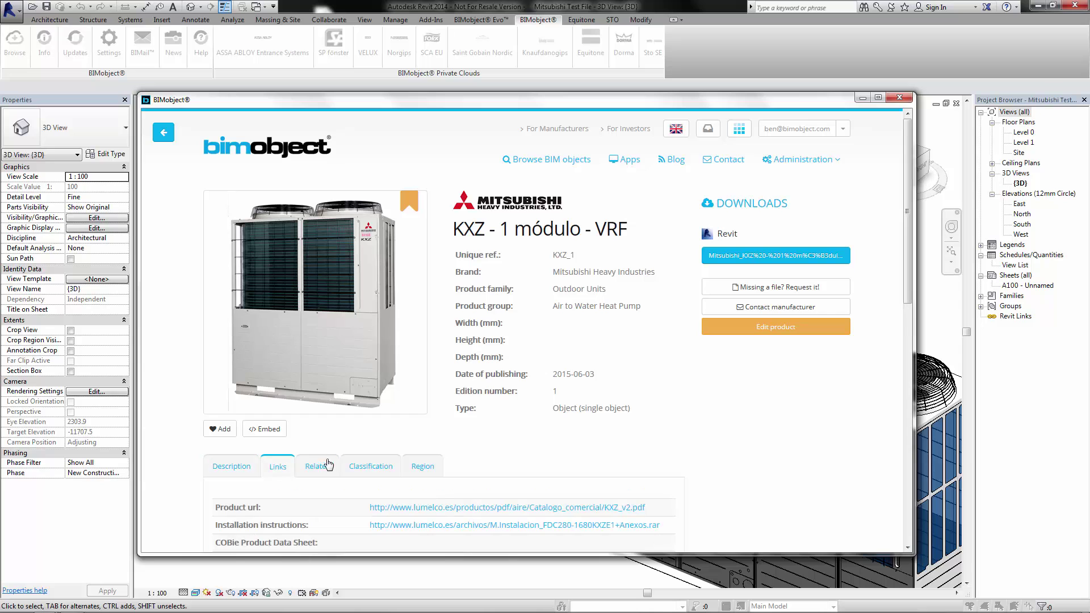
{"action": "left_click", "coordinate": [322, 472]}
{"action": "scroll", "coordinate": [473, 441], "scroll_direction": "down", "scroll_amount": 1}
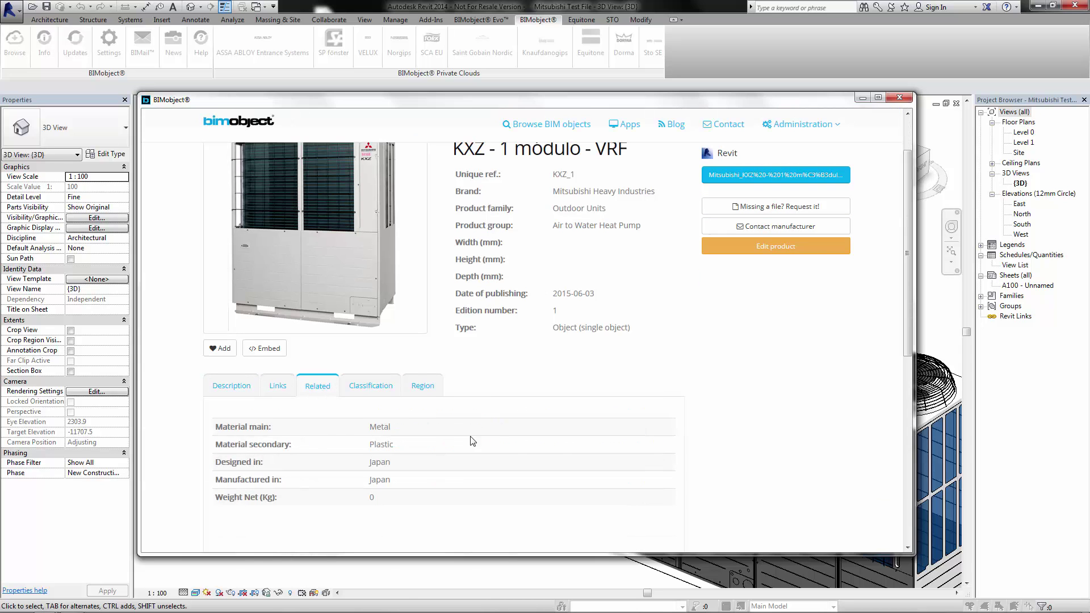
{"action": "left_click", "coordinate": [372, 392]}
{"action": "left_click", "coordinate": [427, 396]}
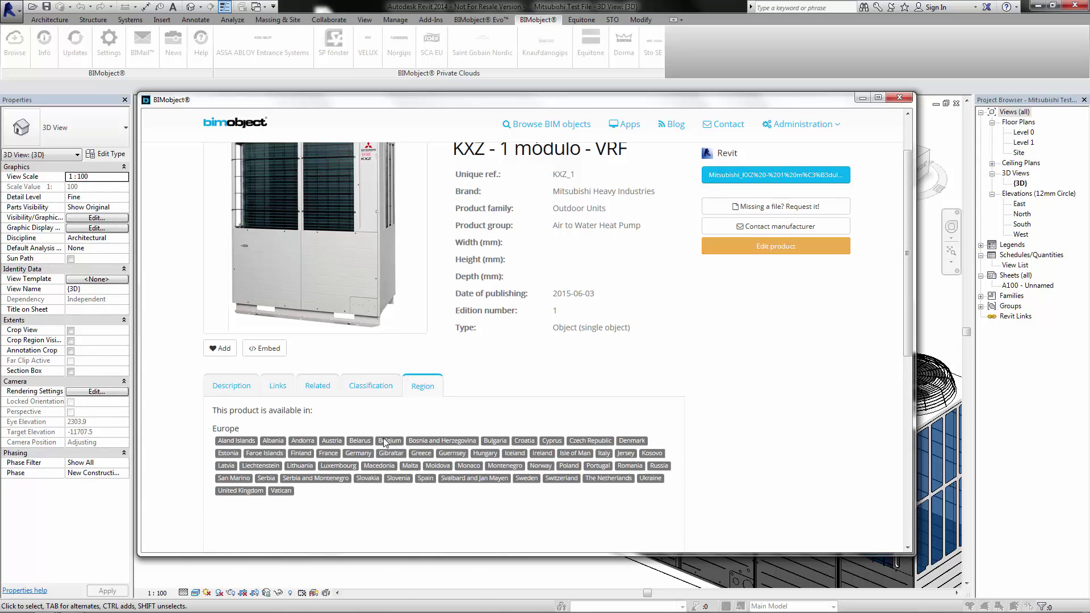
{"action": "left_click", "coordinate": [230, 392]}
{"action": "scroll", "coordinate": [412, 393], "scroll_direction": "up", "scroll_amount": 1}
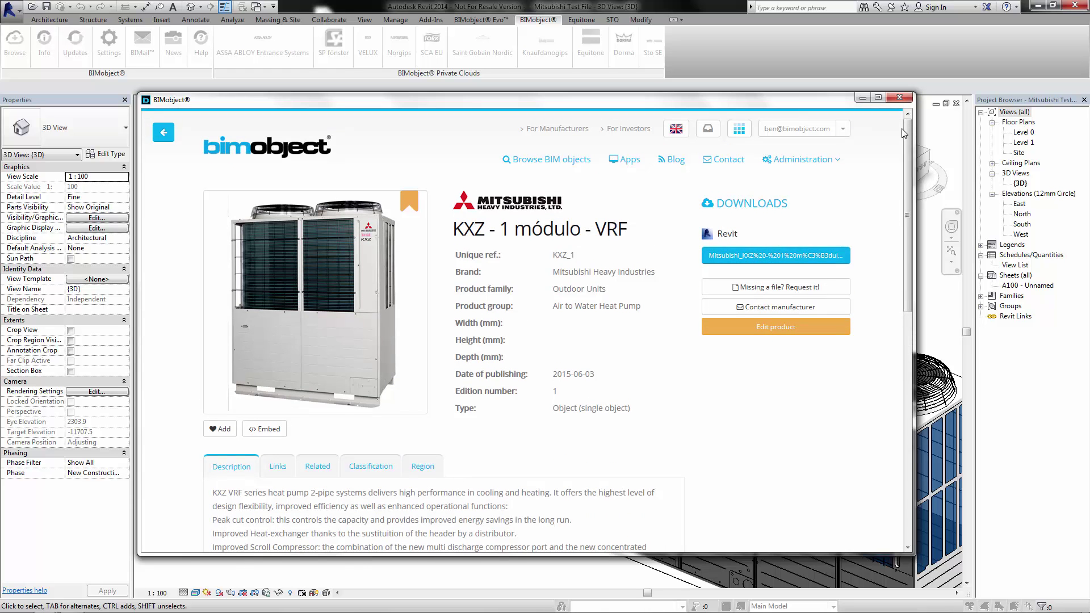
{"action": "left_click", "coordinate": [900, 98]}
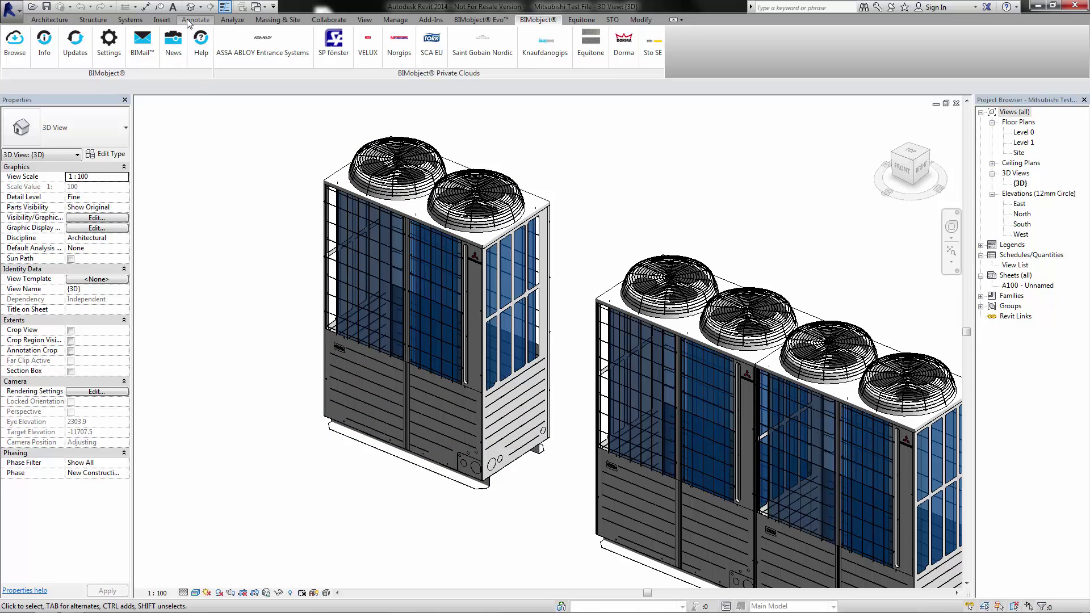
Turn on the Mechanical Equipment Clearance subcategory in the 3D view's Visibility/Graphics settings
{"action": "left_click", "coordinate": [365, 19]}
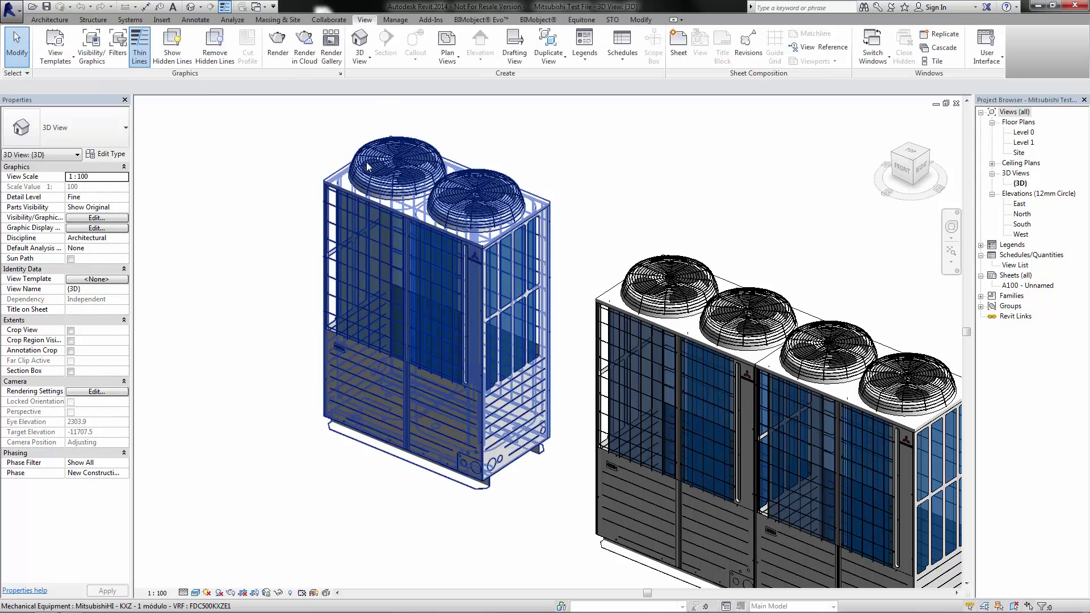
{"action": "left_click", "coordinate": [91, 52]}
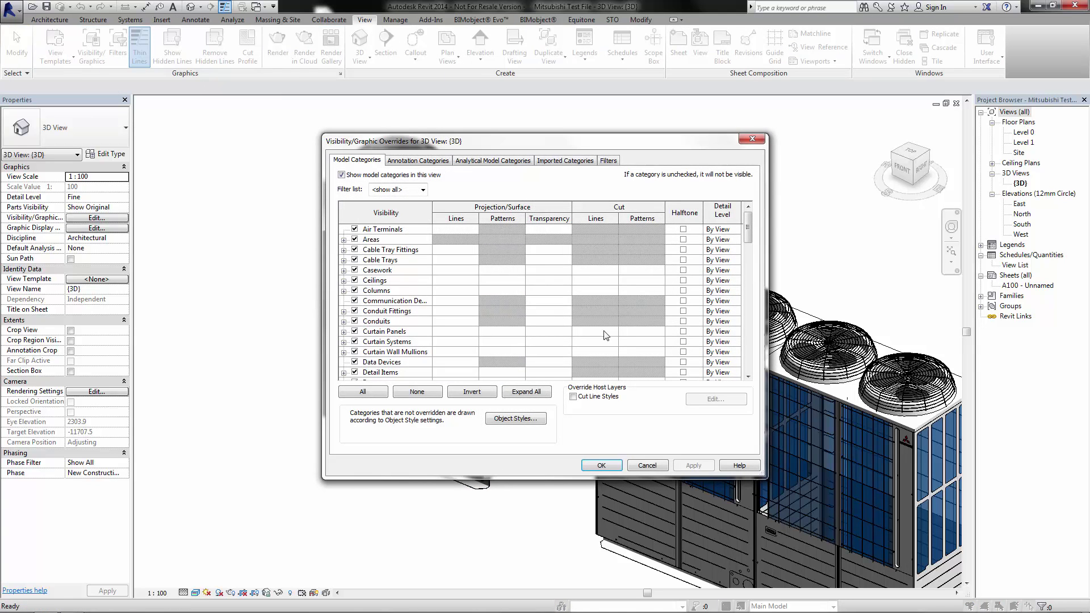
{"action": "left_click_drag", "start_coordinate": [748, 238], "coordinate": [747, 289]}
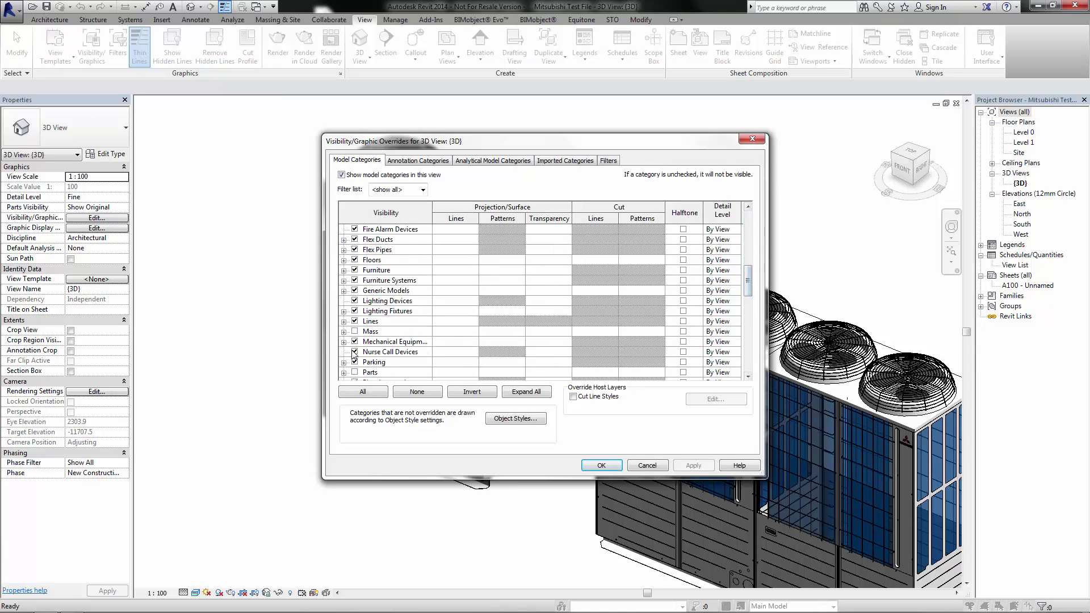
{"action": "left_click", "coordinate": [343, 341]}
{"action": "left_click", "coordinate": [366, 352]}
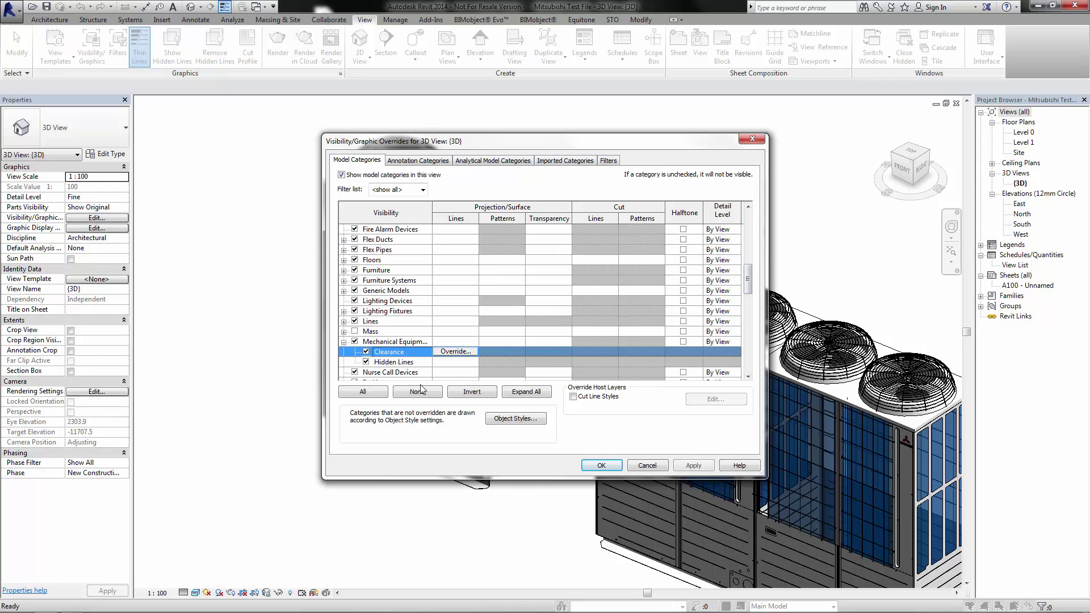
{"action": "left_click", "coordinate": [611, 464]}
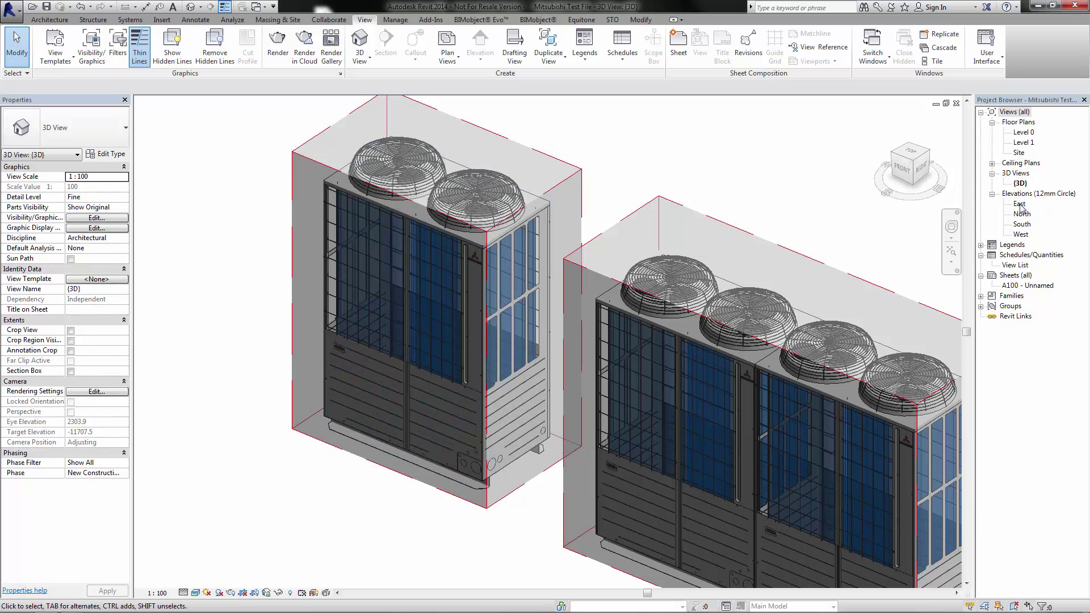
Open the South elevation and zoom in on the outdoor units
{"action": "double_click", "coordinate": [1022, 224]}
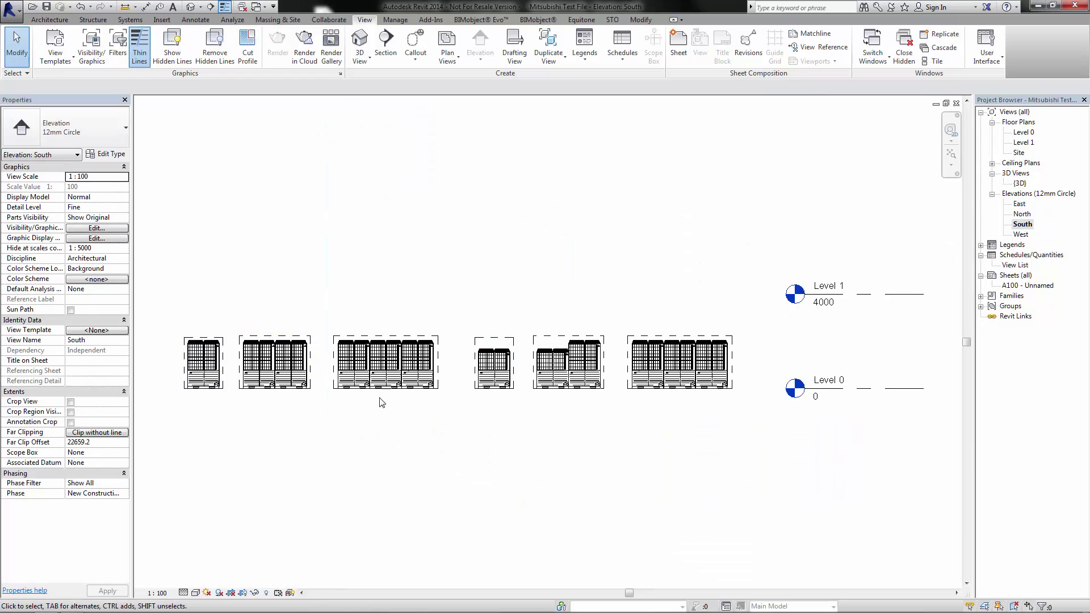
{"action": "scroll", "coordinate": [187, 373], "scroll_direction": "down", "scroll_amount": 1}
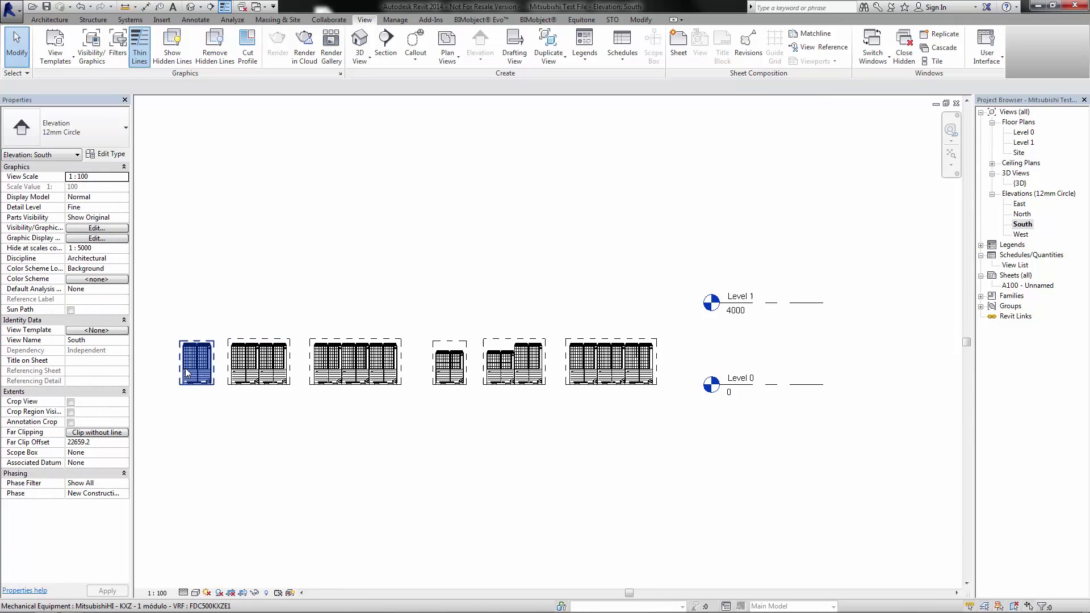
{"action": "scroll", "coordinate": [187, 373], "scroll_direction": "up", "scroll_amount": 4}
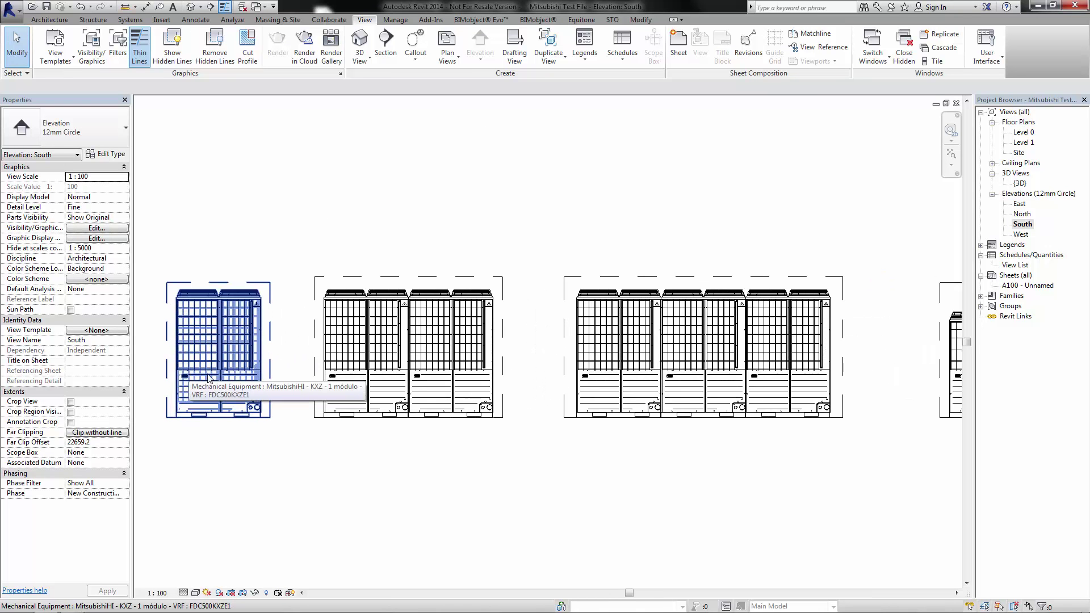
{"action": "scroll", "coordinate": [211, 379], "scroll_direction": "up", "scroll_amount": 1}
Switch the detail level to Coarse, then Medium, then leave it at Fine
{"action": "left_click", "coordinate": [183, 593]}
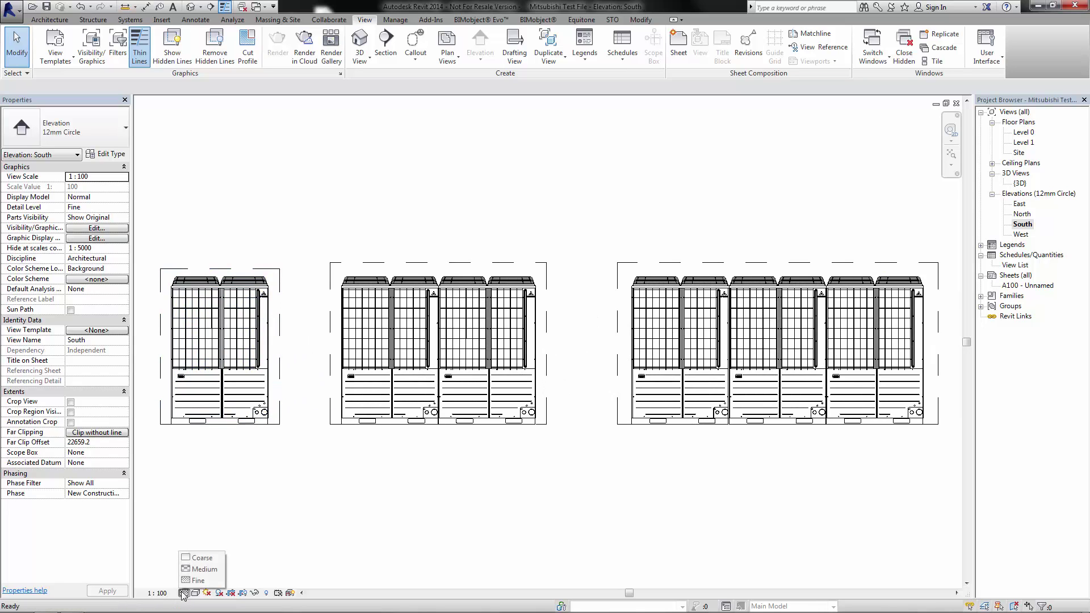
{"action": "left_click", "coordinate": [204, 558]}
{"action": "left_click", "coordinate": [184, 593]}
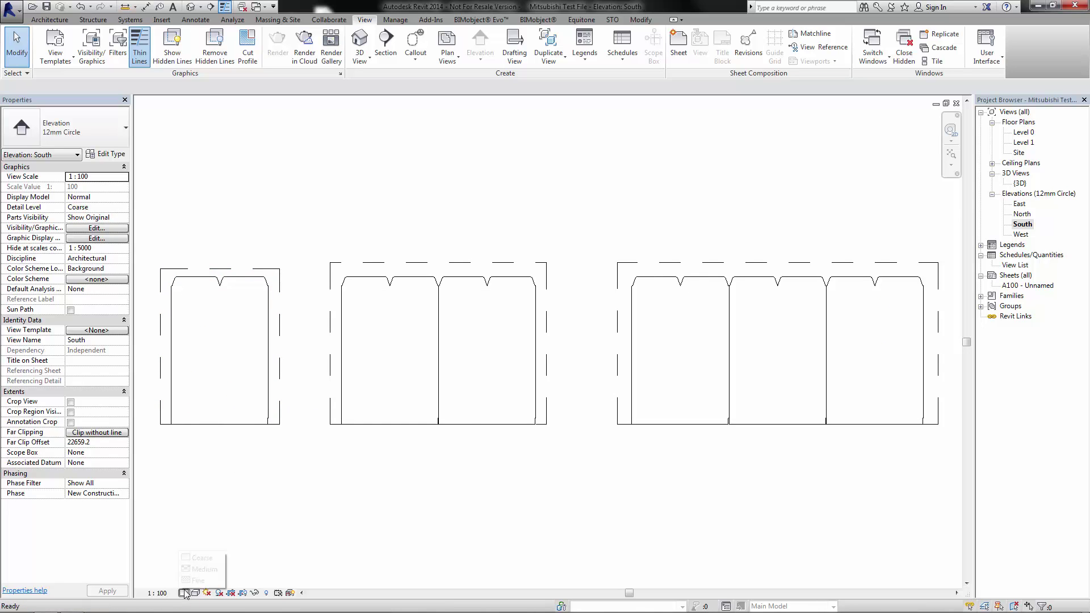
{"action": "left_click", "coordinate": [199, 569]}
{"action": "left_click", "coordinate": [184, 592]}
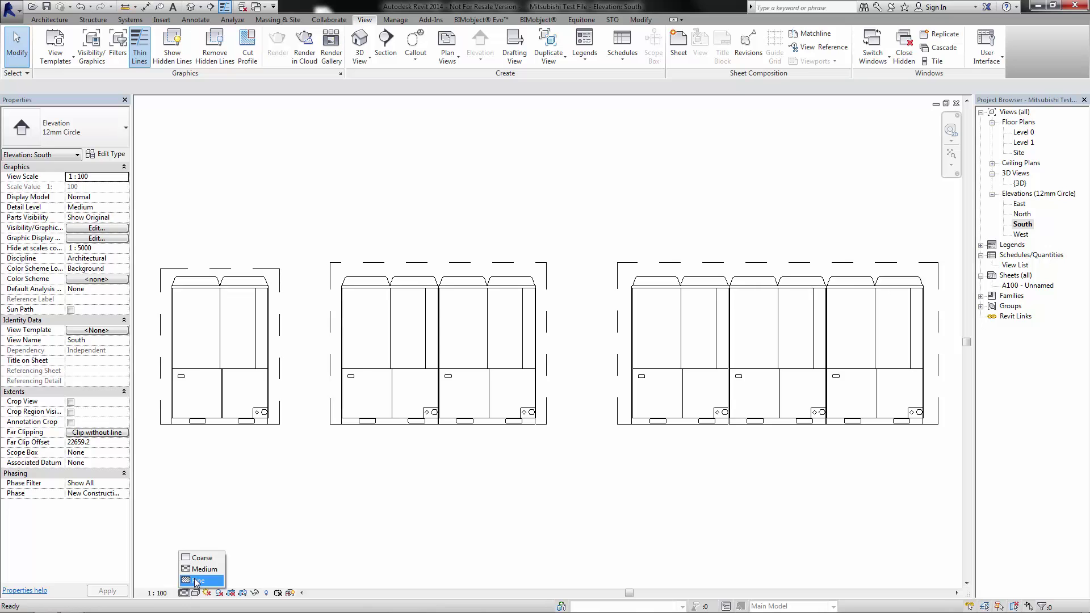
{"action": "left_click", "coordinate": [196, 581]}
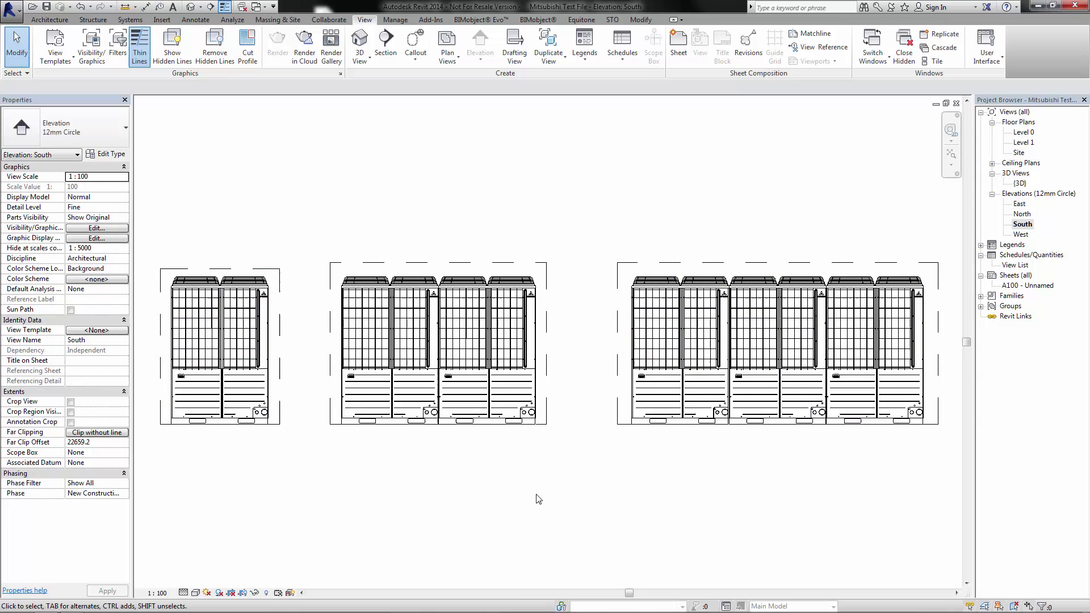
Set the South elevation to Shaded, then Realistic visual style, zooming in on the middle unit
{"action": "left_click", "coordinate": [196, 593]}
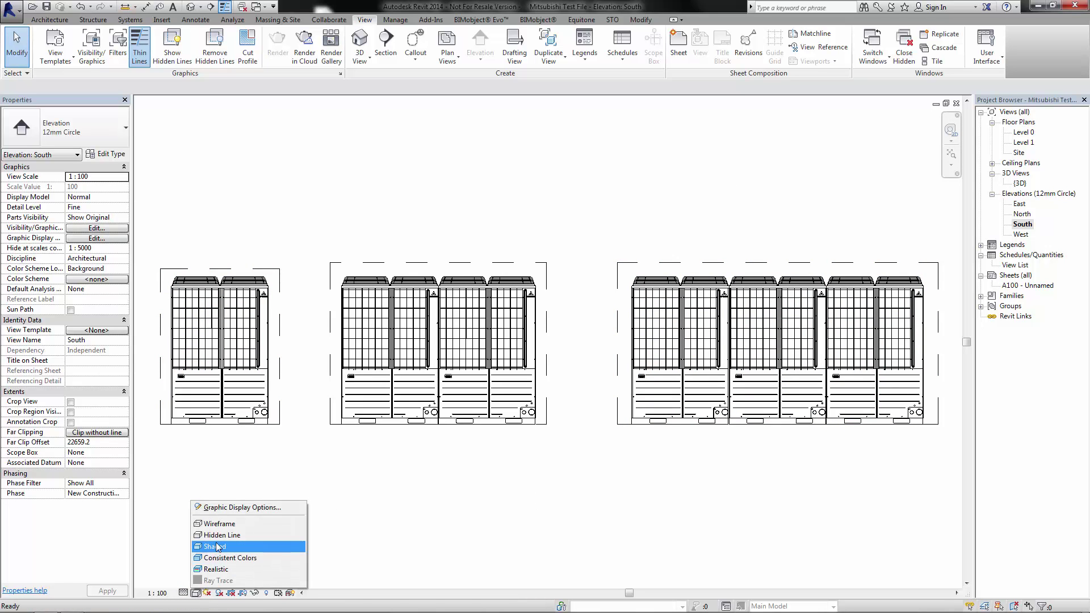
{"action": "left_click", "coordinate": [219, 548]}
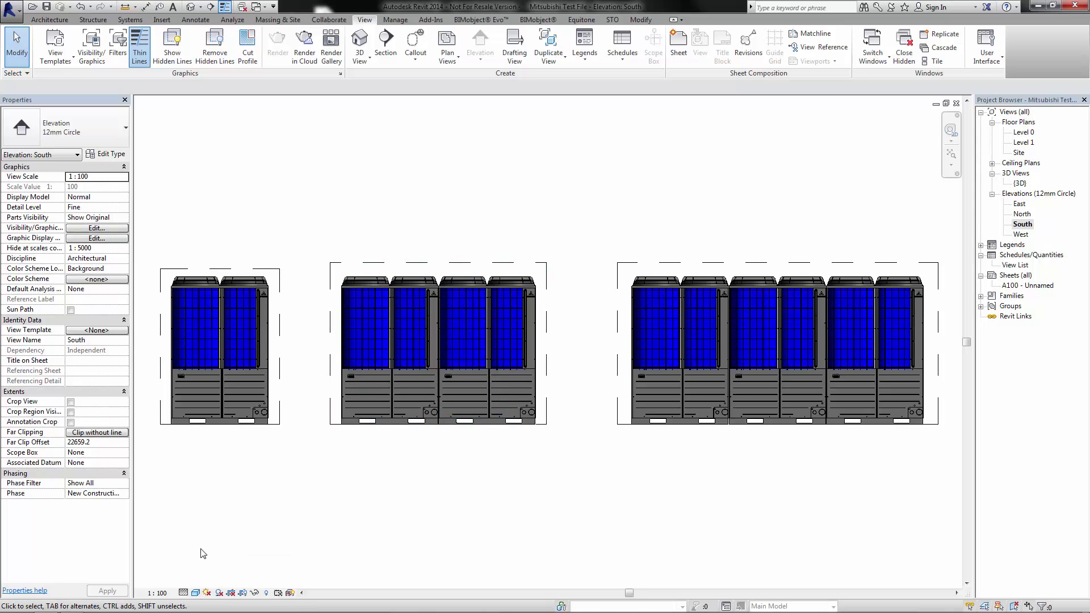
{"action": "left_click", "coordinate": [196, 593]}
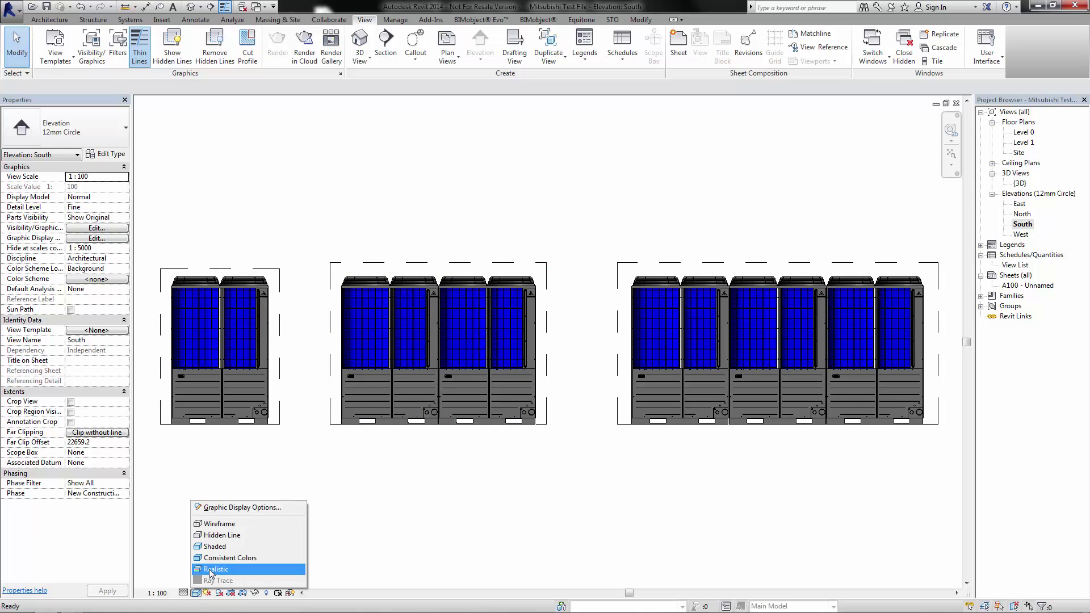
{"action": "left_click", "coordinate": [210, 570]}
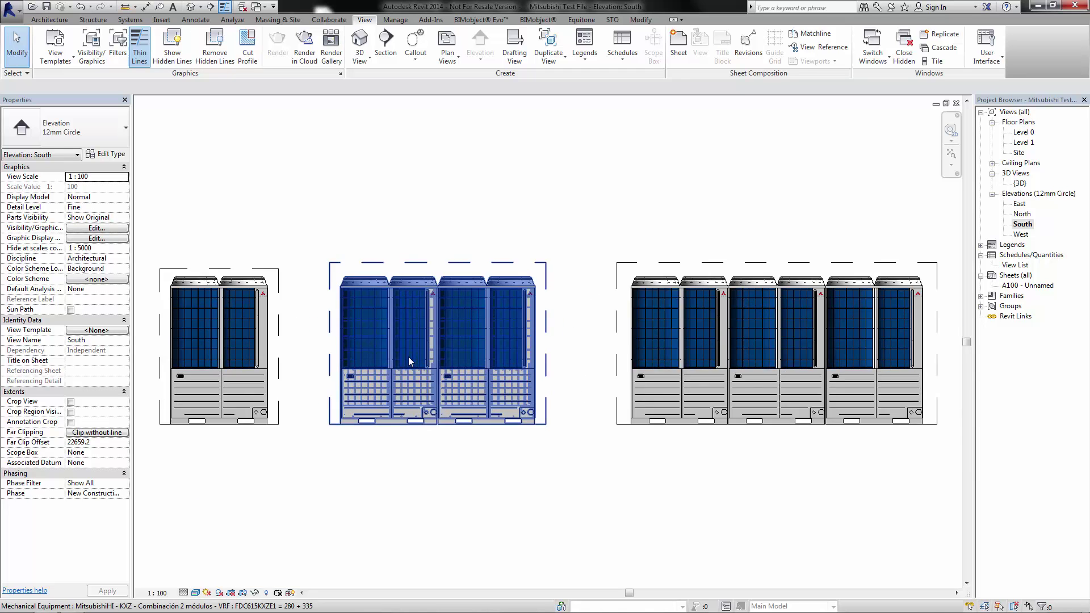
{"action": "scroll", "coordinate": [408, 357], "scroll_direction": "up", "scroll_amount": 1}
{"action": "scroll", "coordinate": [408, 357], "scroll_direction": "up", "scroll_amount": 2}
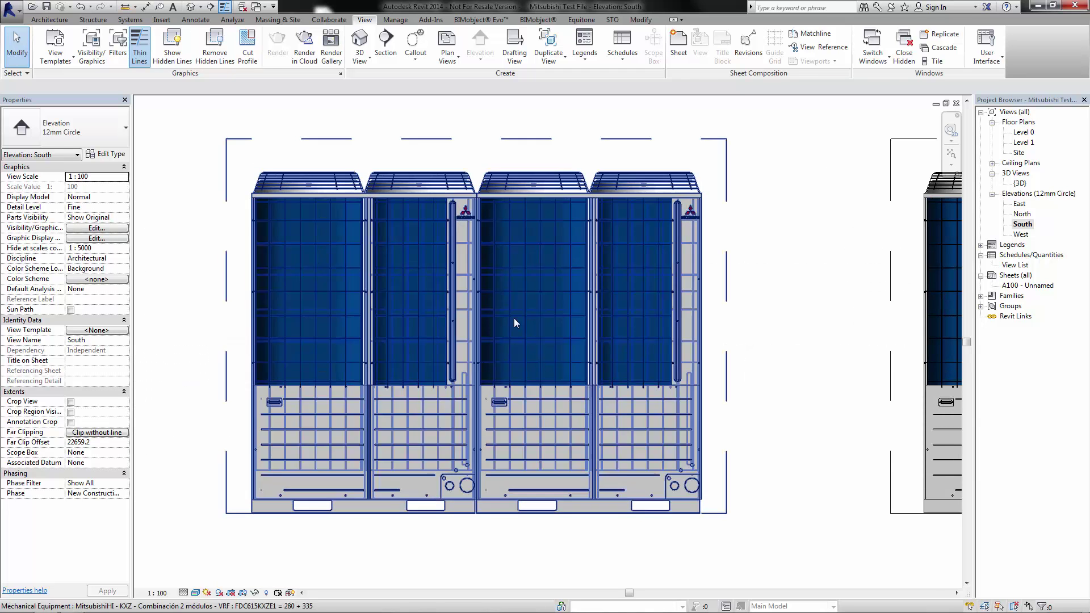
Zoom out to see all units, then select the six-module KXZX HIGH COP unit
{"action": "scroll", "coordinate": [439, 326], "scroll_direction": "down", "scroll_amount": 3}
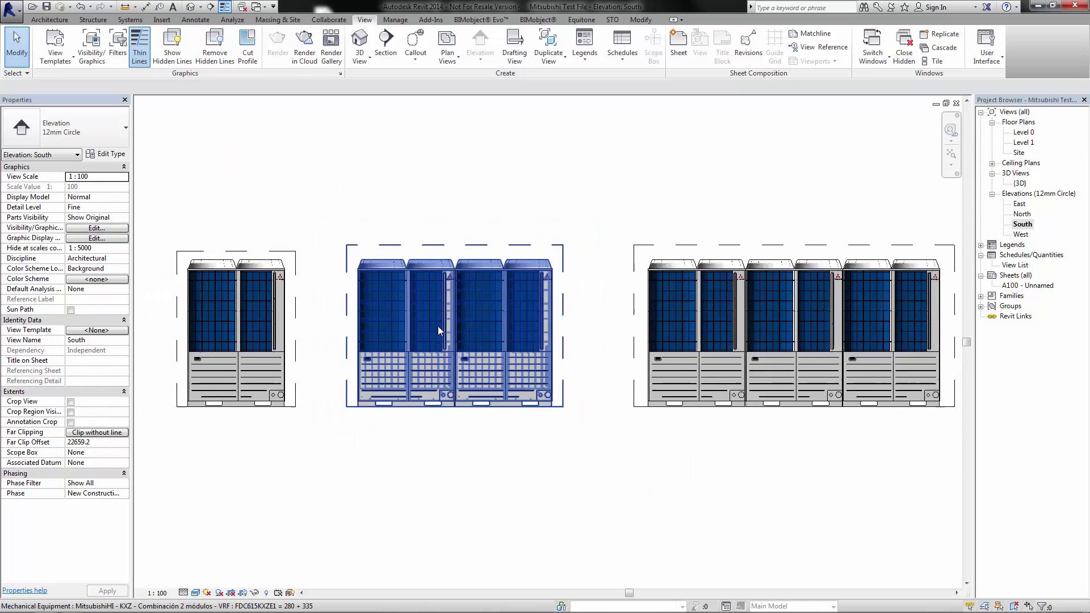
{"action": "scroll", "coordinate": [429, 323], "scroll_direction": "down", "scroll_amount": 3}
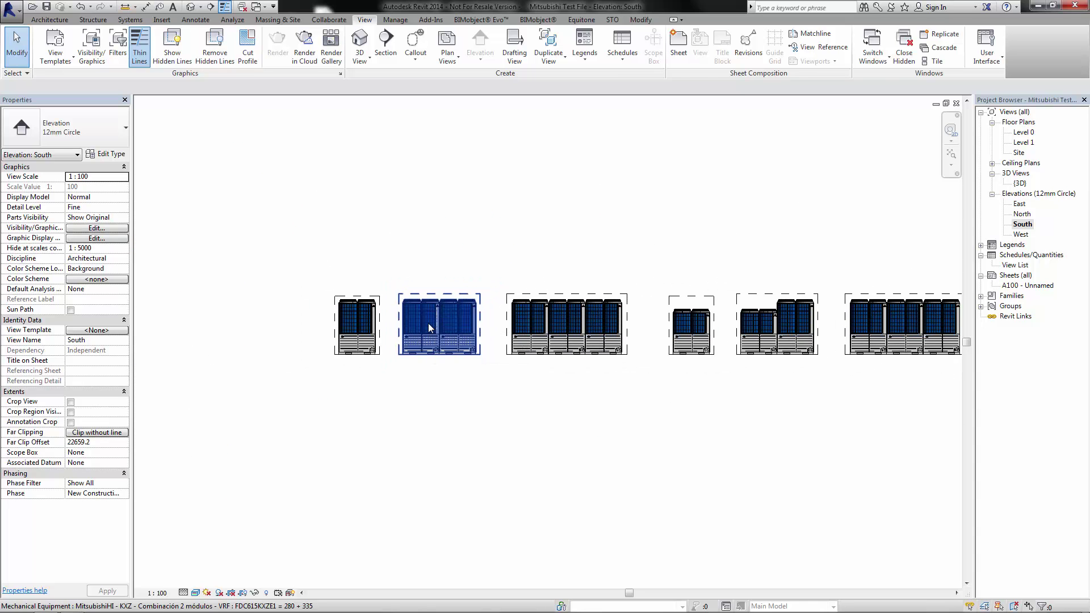
{"action": "scroll", "coordinate": [743, 328], "scroll_direction": "down", "scroll_amount": 2}
{"action": "scroll", "coordinate": [742, 329], "scroll_direction": "up", "scroll_amount": 5}
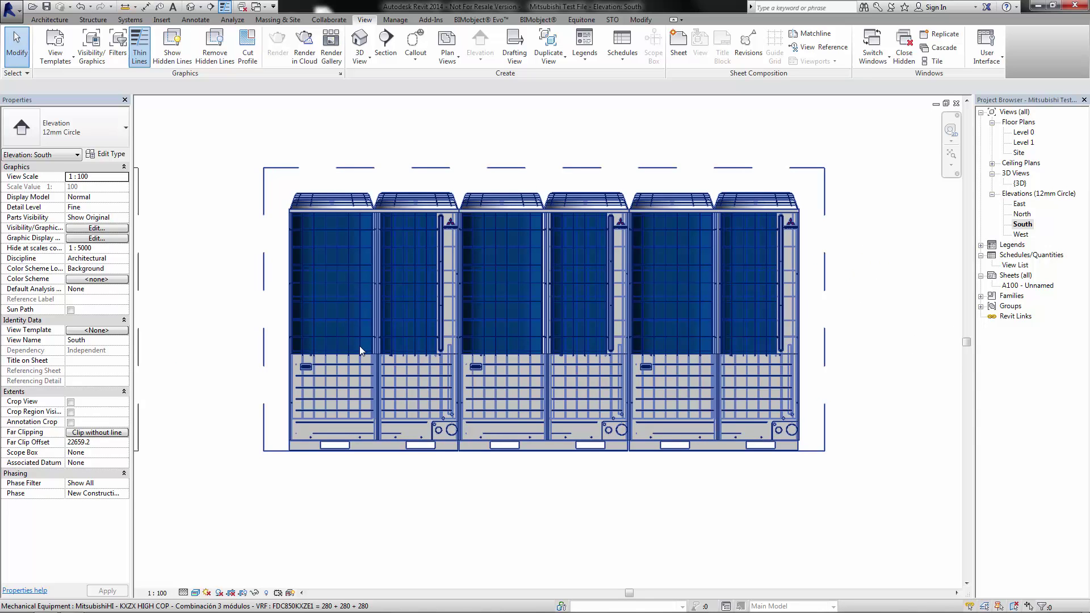
{"action": "left_click", "coordinate": [360, 346]}
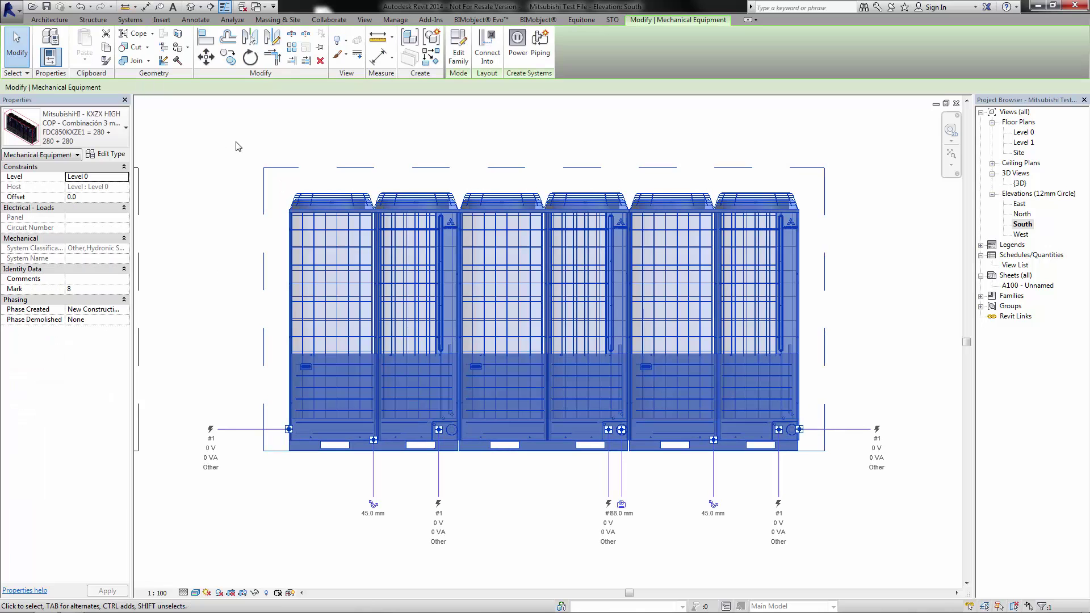
Change the unit's type to FDC735KXZE1 and deselect to view the result
{"action": "left_click", "coordinate": [105, 133]}
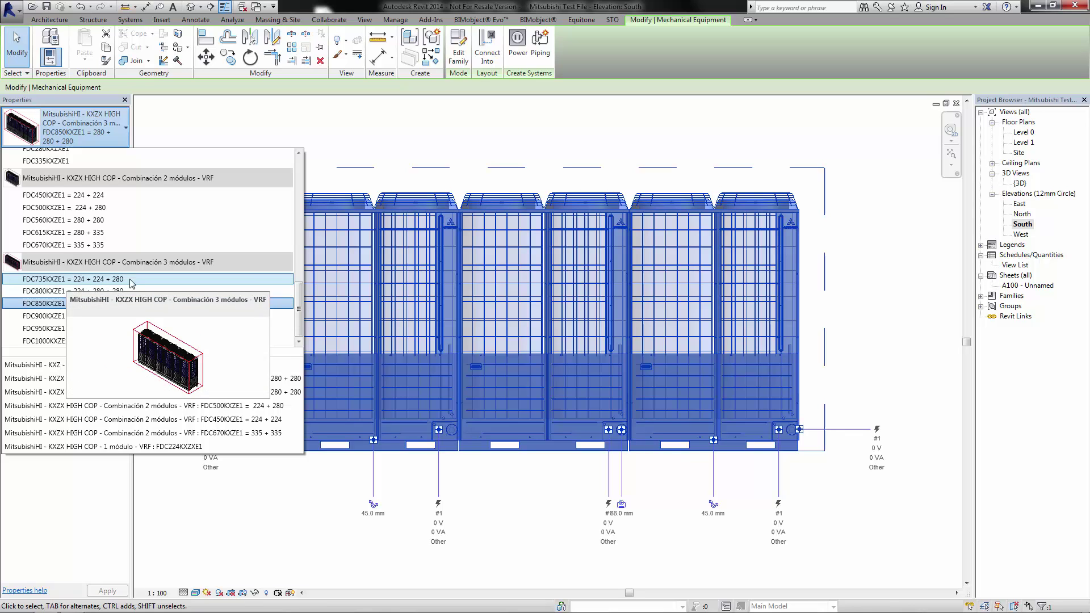
{"action": "left_click", "coordinate": [91, 282]}
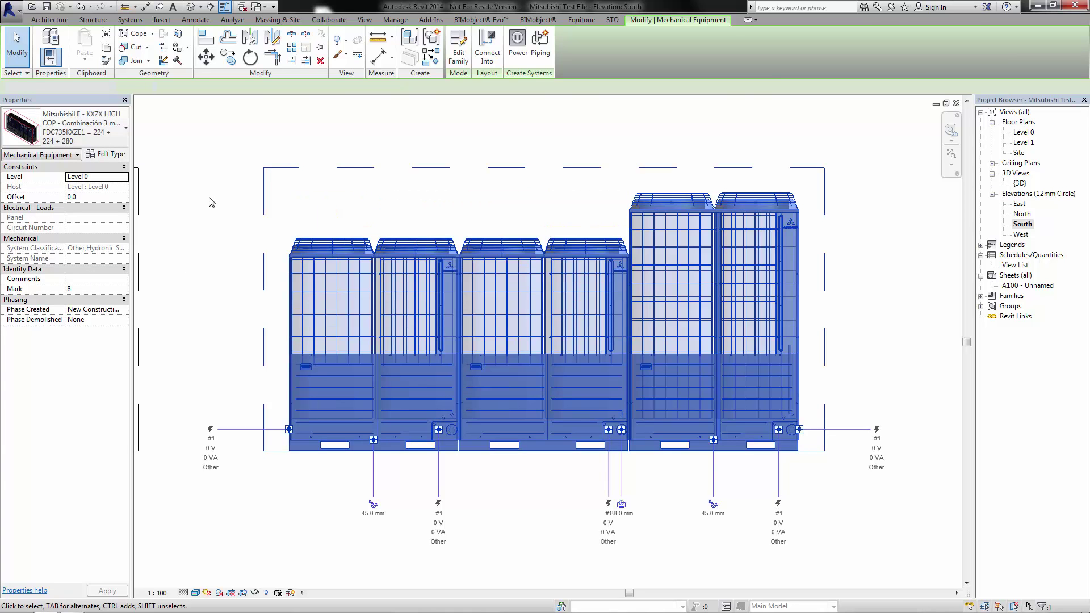
{"action": "left_click", "coordinate": [344, 187]}
Reselect the unit and change its type to FDC900KXZE1 = 280 + 280 + 335
{"action": "left_click", "coordinate": [502, 255]}
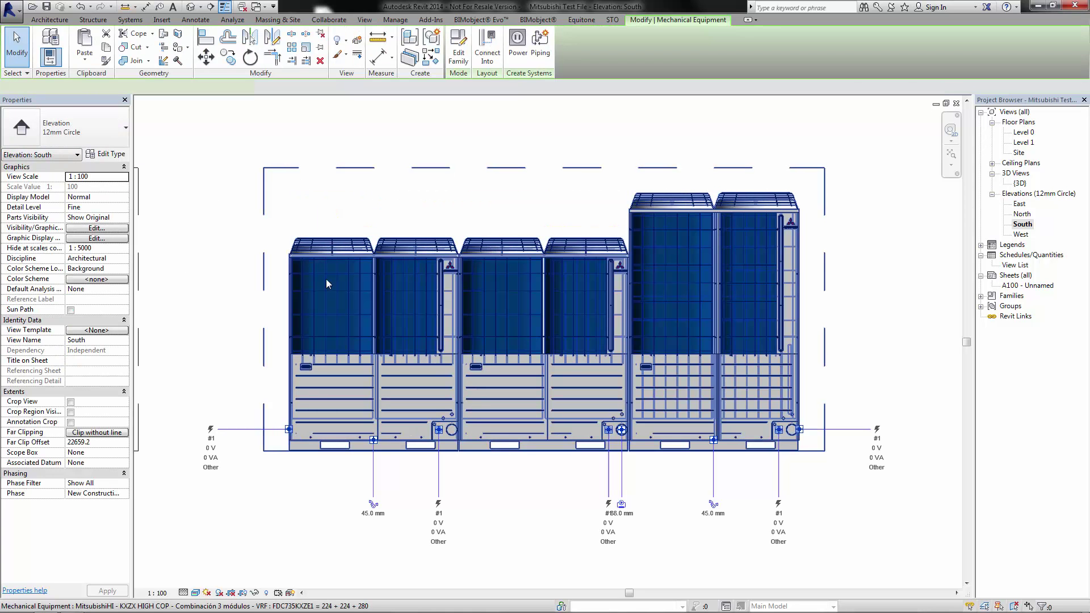
{"action": "left_click", "coordinate": [100, 127]}
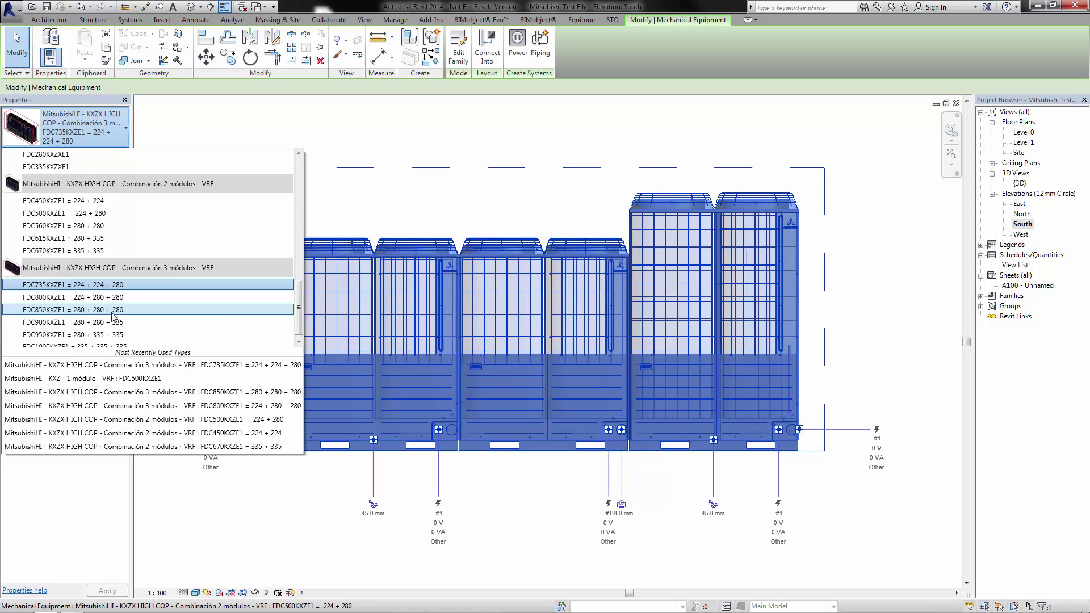
{"action": "left_click", "coordinate": [116, 326]}
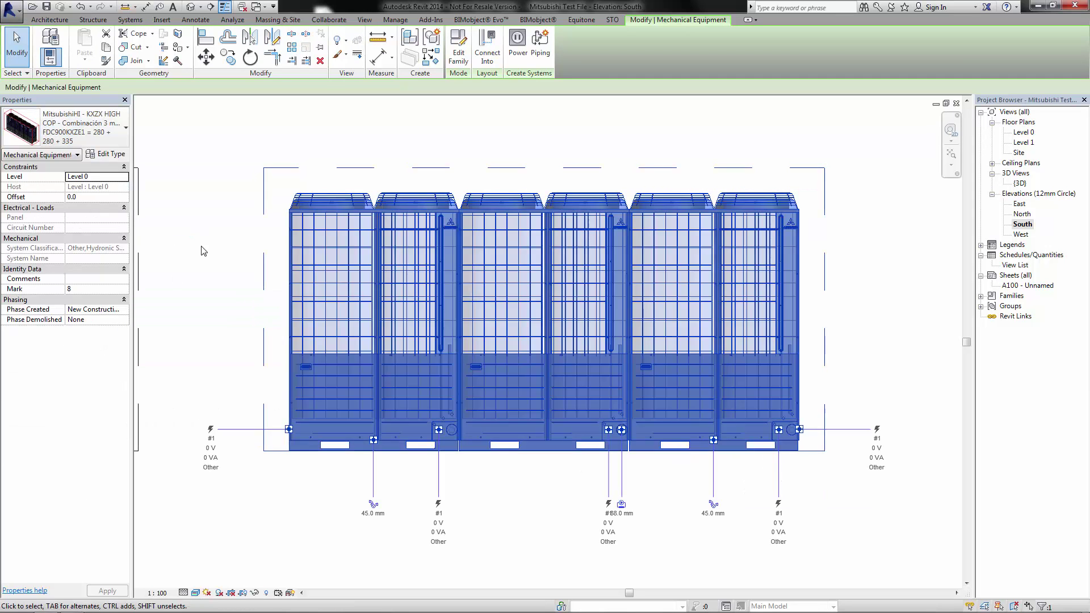
{"action": "left_click", "coordinate": [196, 237]}
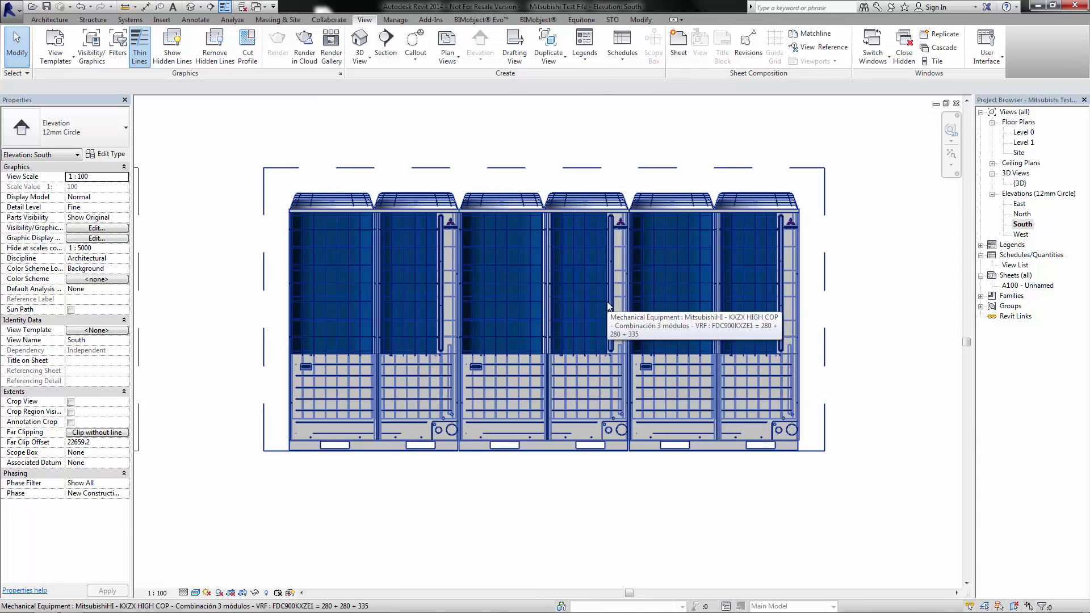
Open the Level 0 floor plan and zoom in on the units
{"action": "double_click", "coordinate": [1024, 131]}
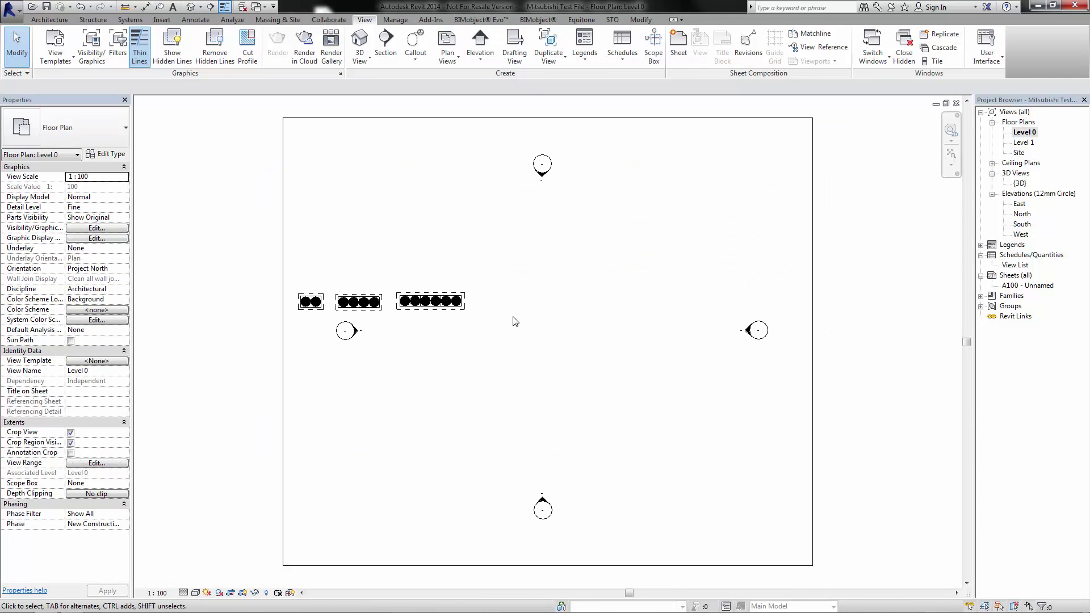
{"action": "scroll", "coordinate": [410, 309], "scroll_direction": "down", "scroll_amount": 2}
{"action": "scroll", "coordinate": [417, 301], "scroll_direction": "up", "scroll_amount": 6}
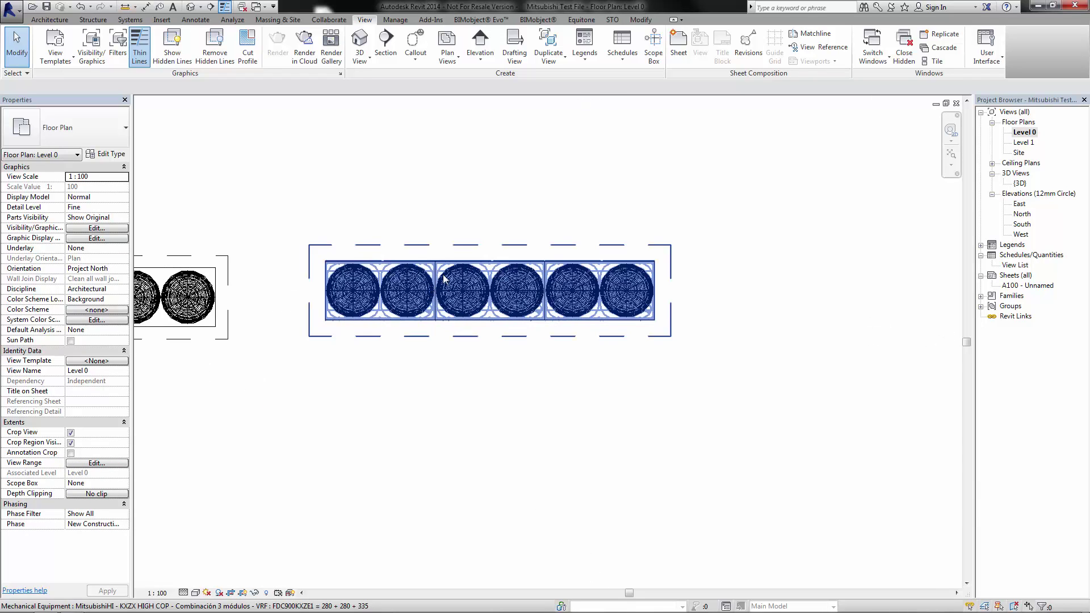
{"action": "scroll", "coordinate": [444, 279], "scroll_direction": "up", "scroll_amount": 3}
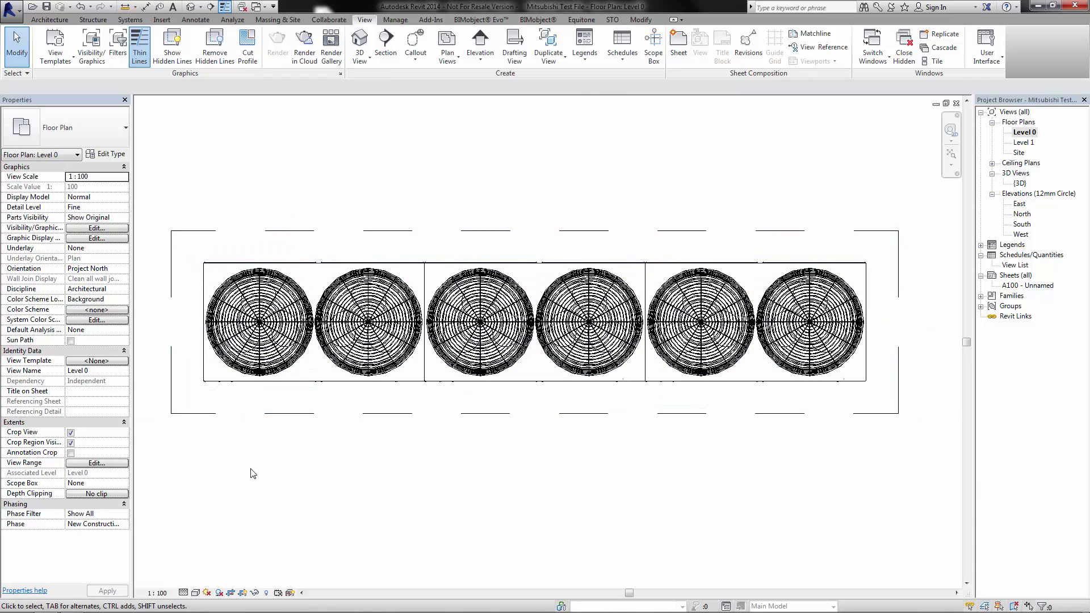
Compare Medium, Coarse and Fine detail, then open the six-module unit's type properties
{"action": "left_click", "coordinate": [183, 593]}
{"action": "left_click", "coordinate": [201, 570]}
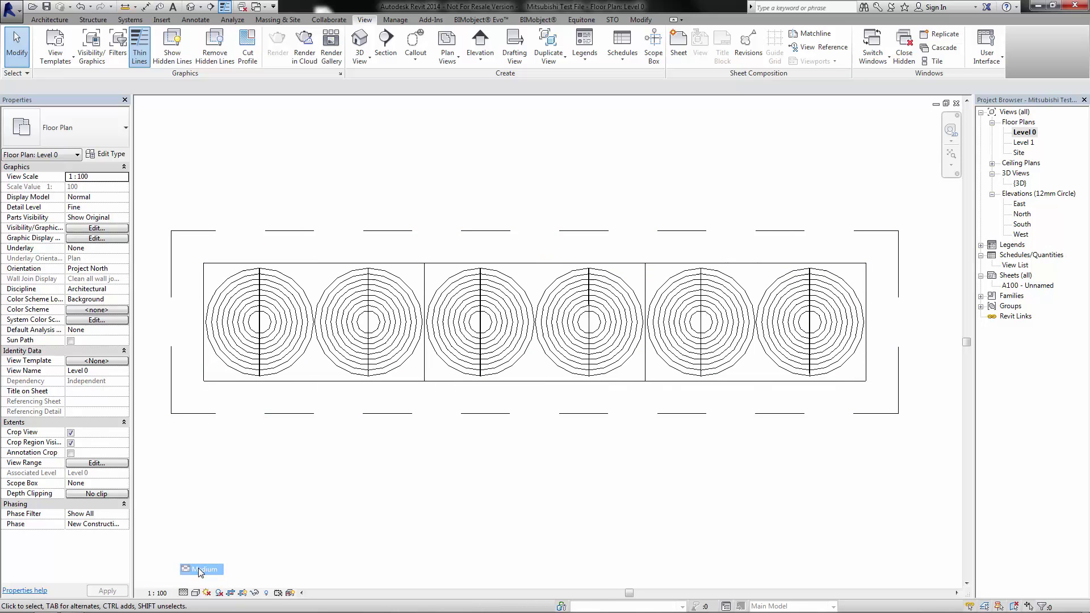
{"action": "left_click", "coordinate": [183, 593]}
{"action": "left_click", "coordinate": [200, 557]}
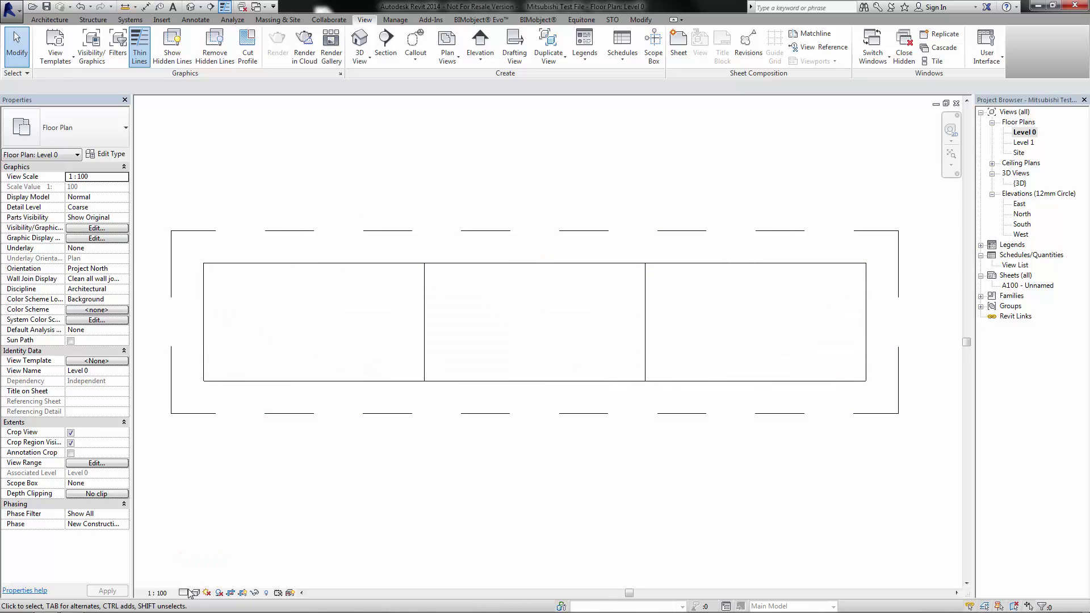
{"action": "left_click", "coordinate": [183, 593]}
{"action": "left_click", "coordinate": [200, 580]}
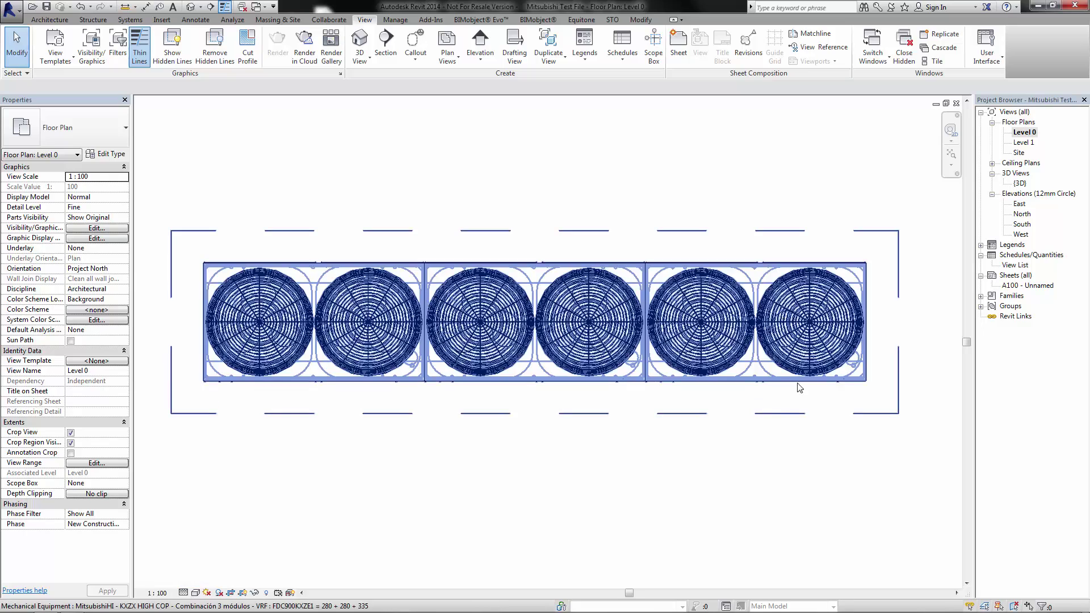
{"action": "left_click", "coordinate": [505, 387]}
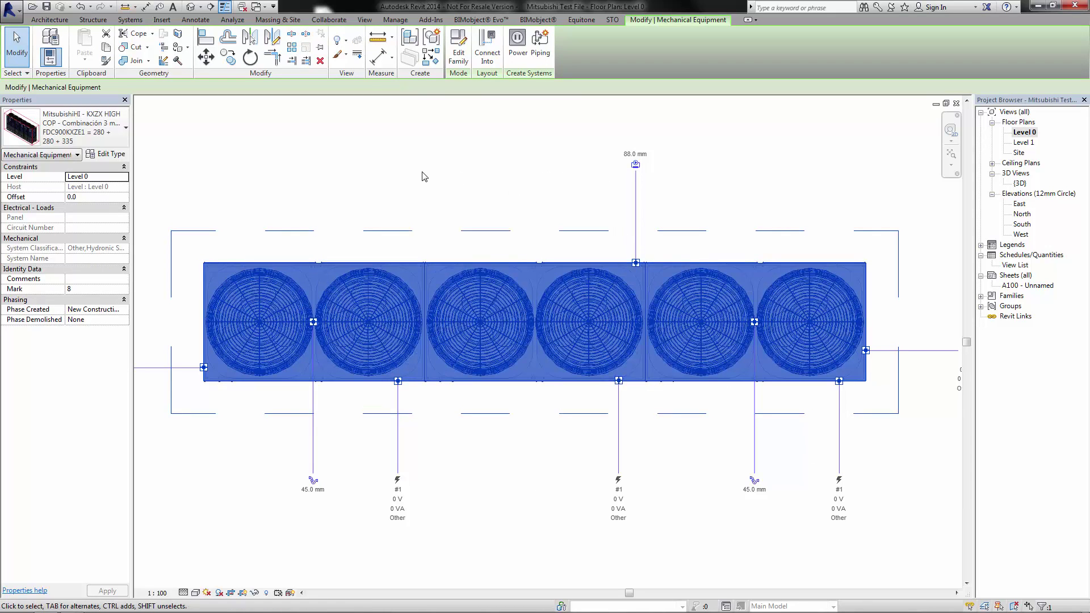
{"action": "left_click", "coordinate": [106, 154]}
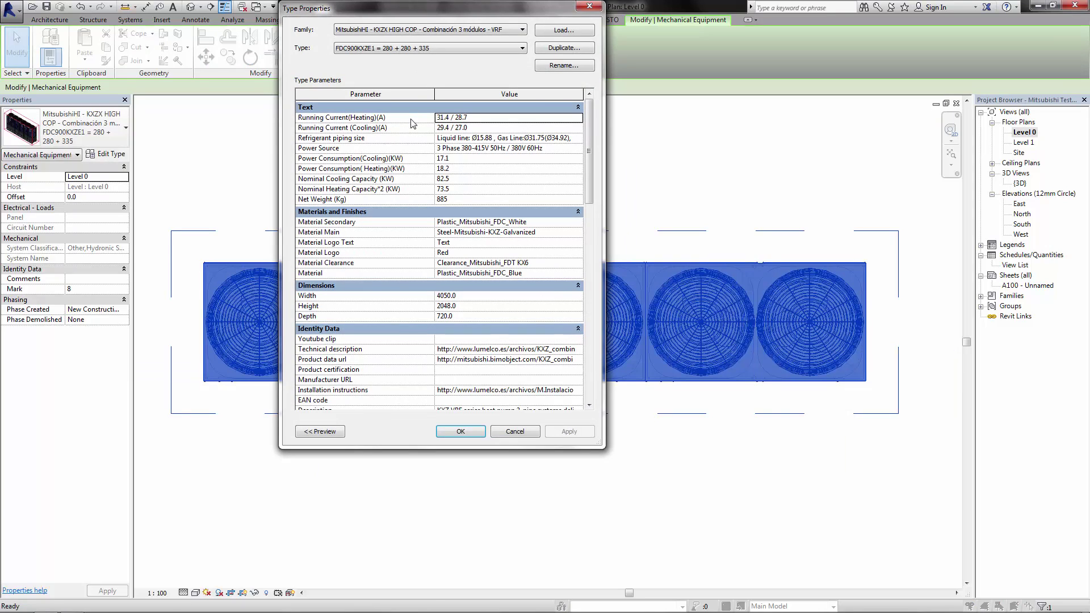
Enlarge Type Properties, view FDC850KXZE1 and FDC1000KXZE1 parameters, then cancel without changes
{"action": "left_click_drag", "start_coordinate": [515, 7], "coordinate": [482, 61]}
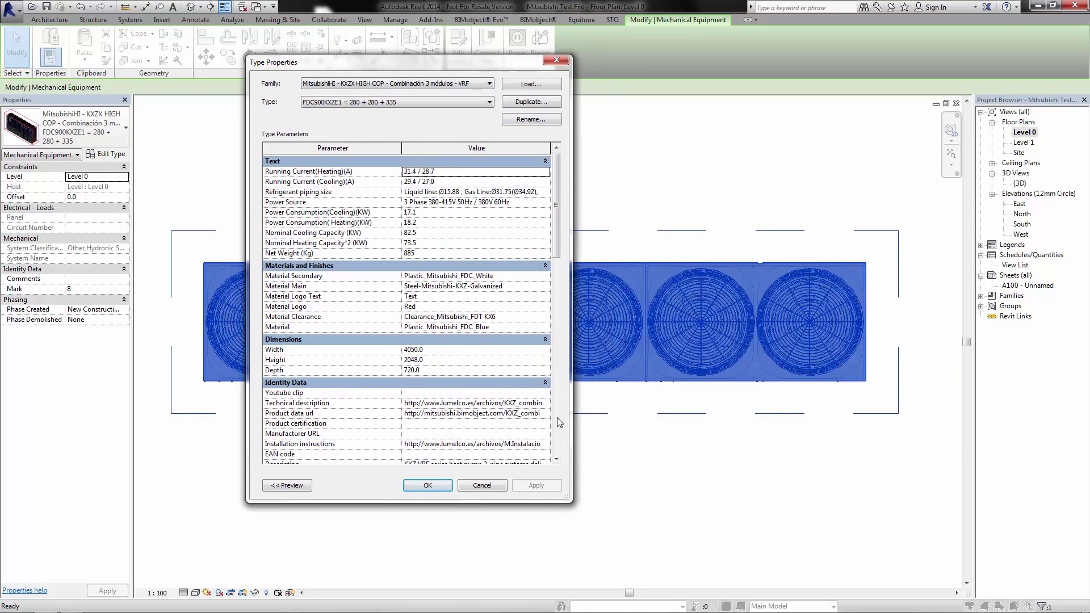
{"action": "left_click_drag", "start_coordinate": [565, 502], "coordinate": [930, 538]}
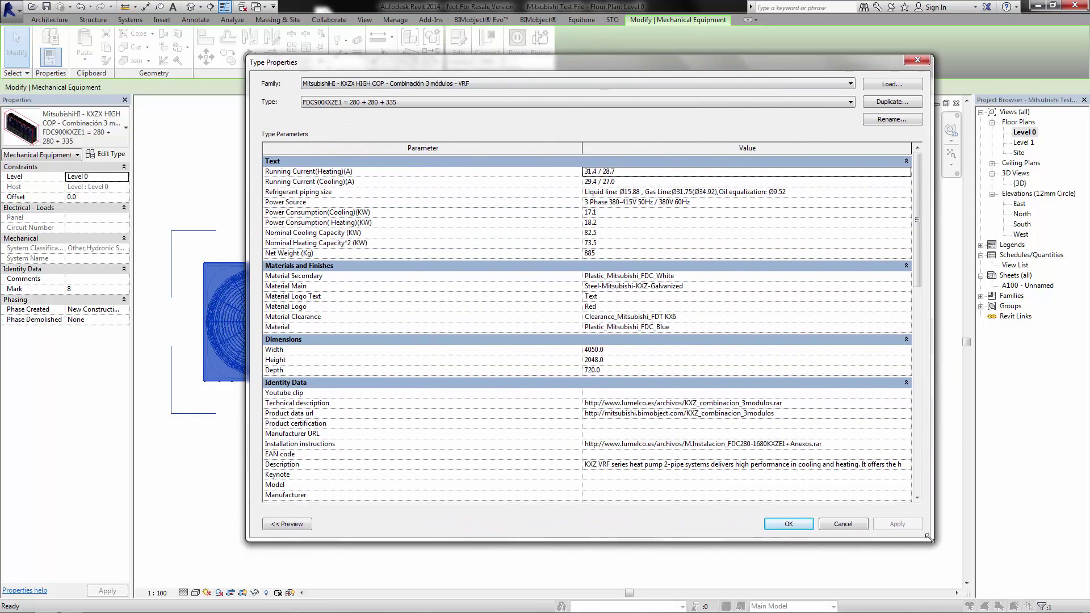
{"action": "mouse_move", "coordinate": [917, 238]}
{"action": "left_mouse_down"}
{"action": "mouse_move", "coordinate": [942, 423]}
{"action": "mouse_move", "coordinate": [926, 233]}
{"action": "left_mouse_up"}
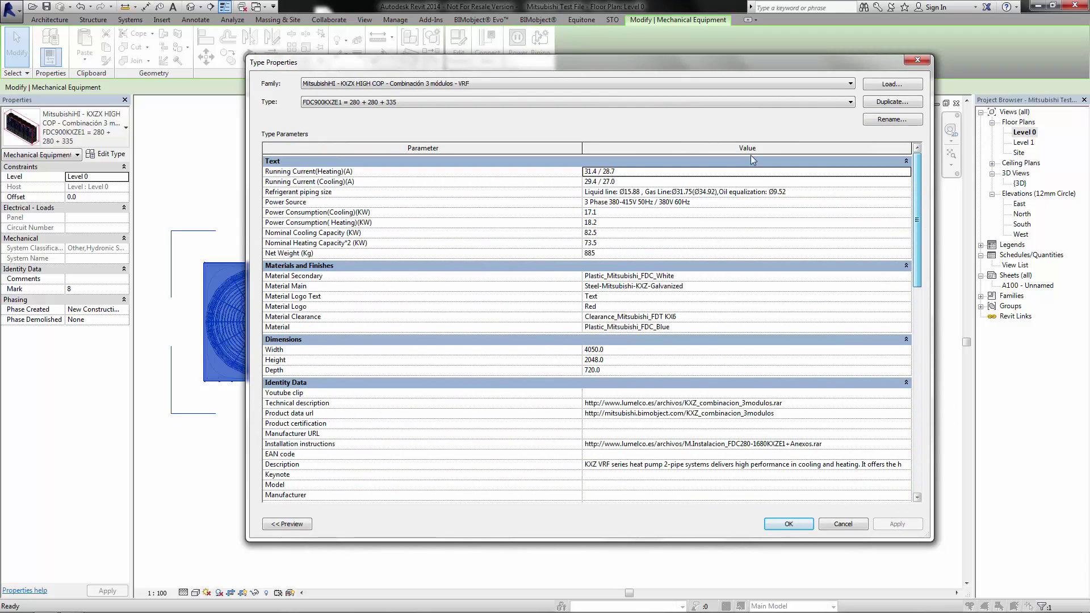
{"action": "left_click", "coordinate": [430, 101]}
{"action": "left_click", "coordinate": [408, 127]}
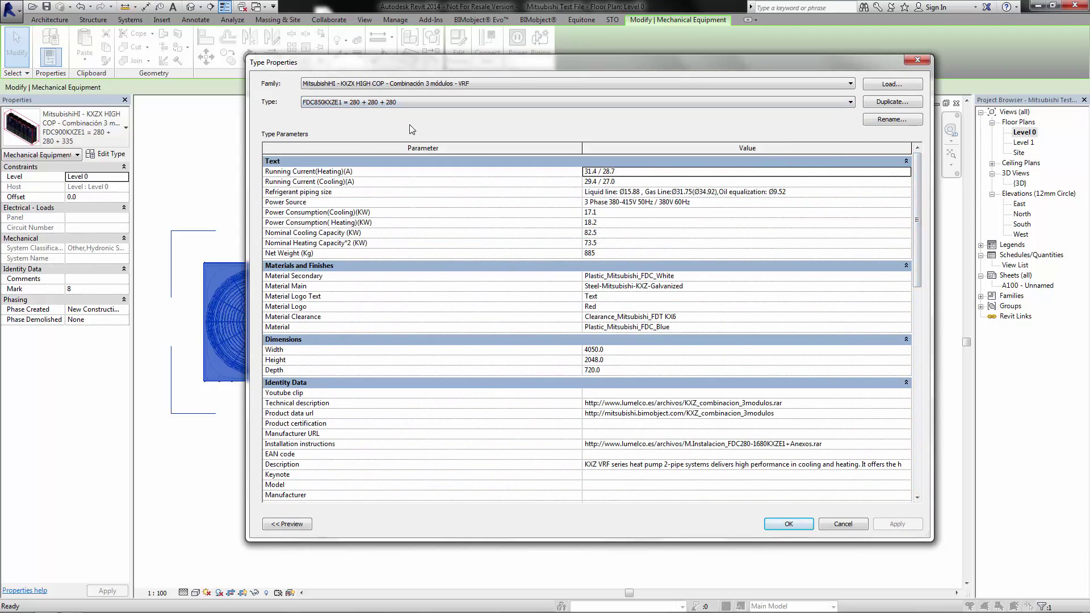
{"action": "left_click", "coordinate": [476, 101]}
{"action": "left_click", "coordinate": [495, 143]}
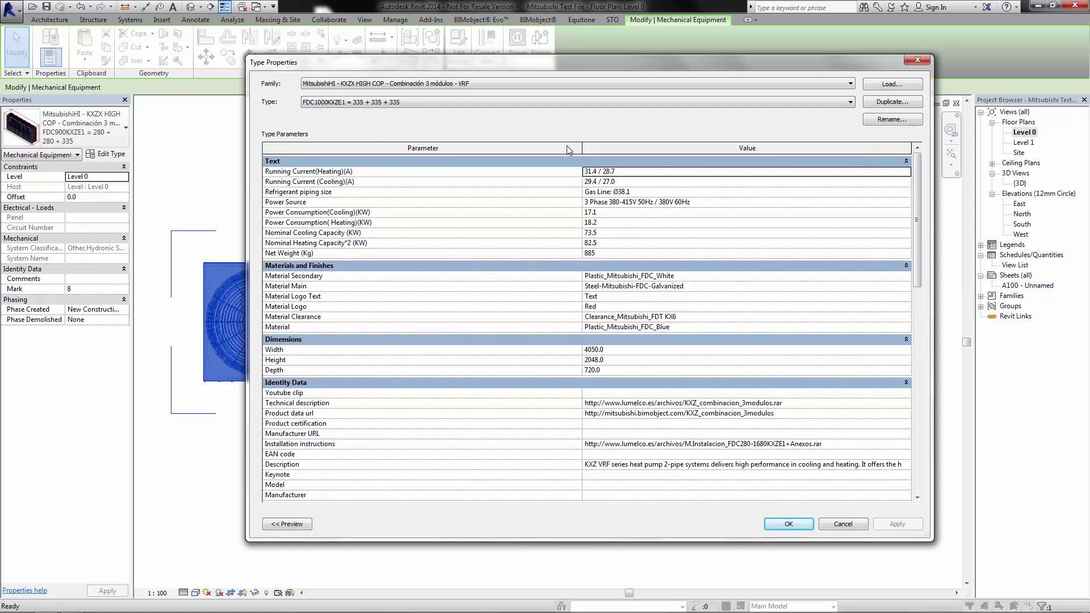
{"action": "left_click", "coordinate": [841, 525]}
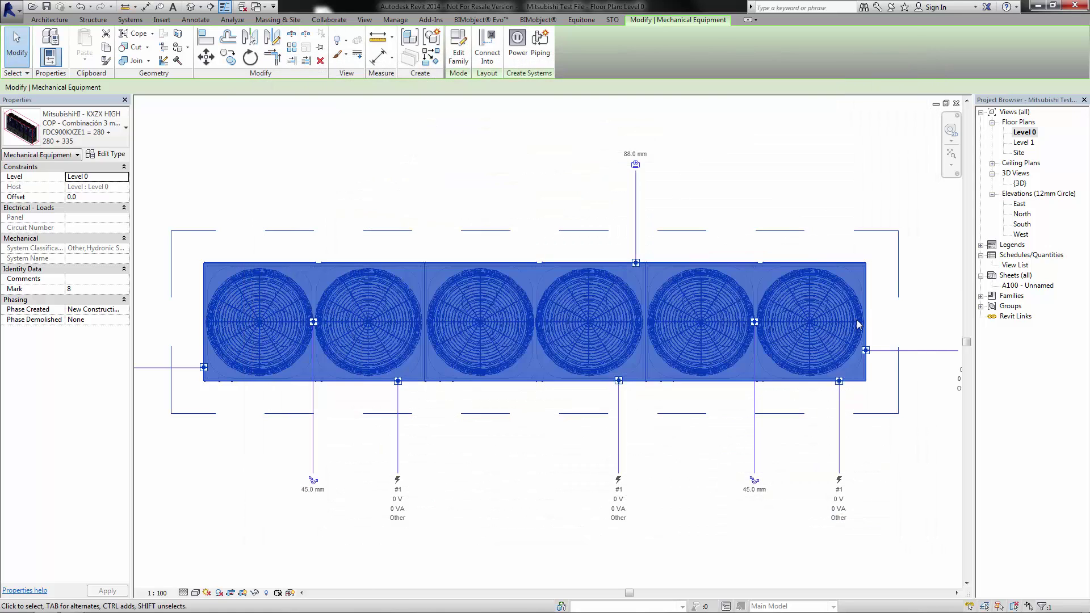
Open the {3D} view and zoom to fit all six outdoor unit groups
{"action": "double_click", "coordinate": [1020, 183]}
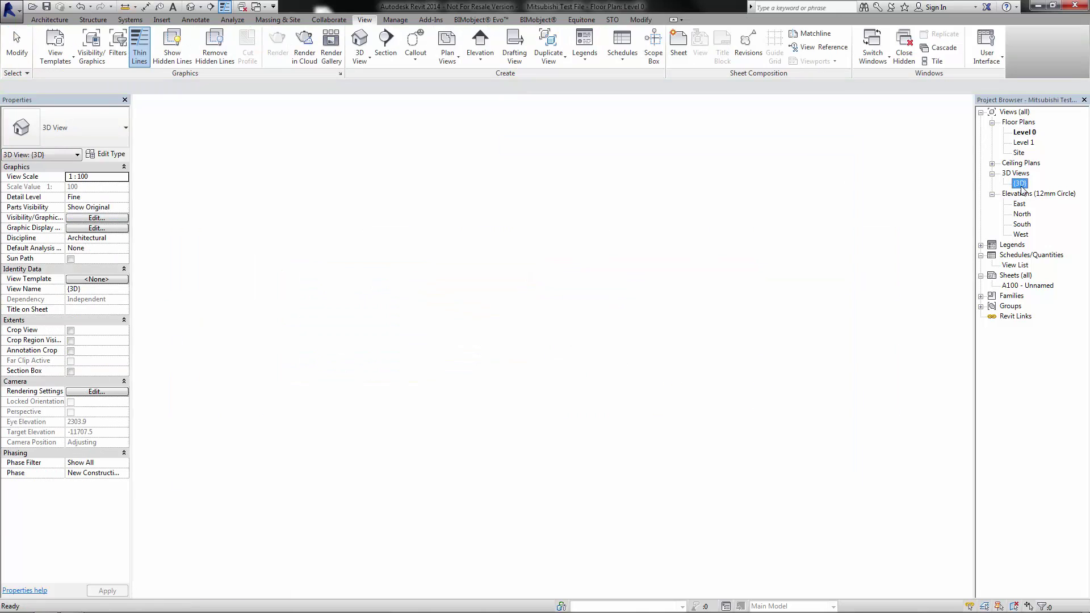
{"action": "scroll", "coordinate": [471, 227], "scroll_direction": "down", "scroll_amount": 5}
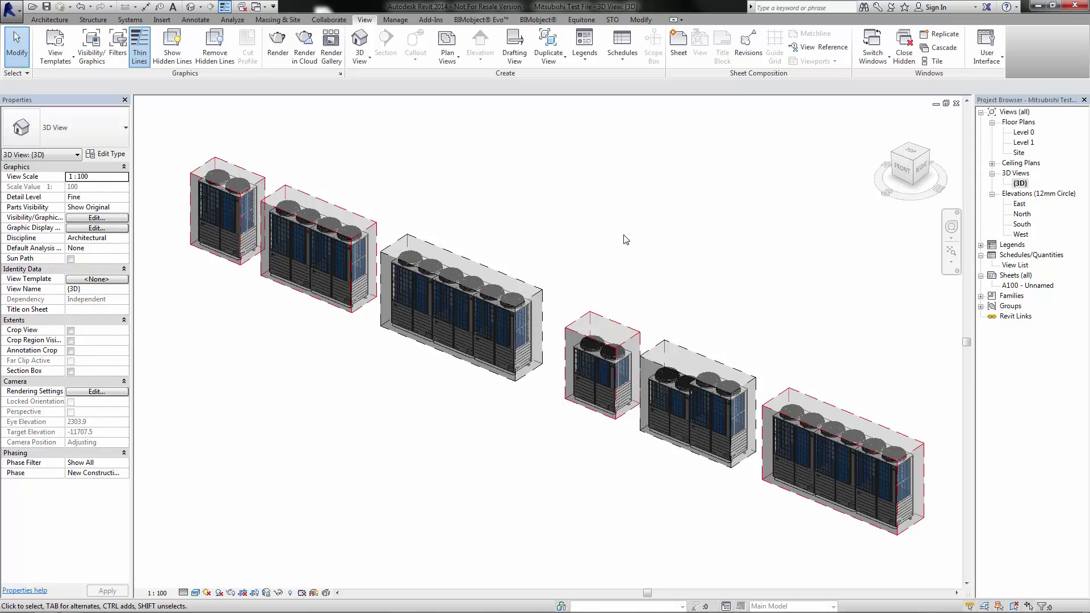
{"action": "scroll", "coordinate": [669, 233], "scroll_direction": "up", "scroll_amount": 1}
{"action": "scroll", "coordinate": [666, 233], "scroll_direction": "down", "scroll_amount": 3}
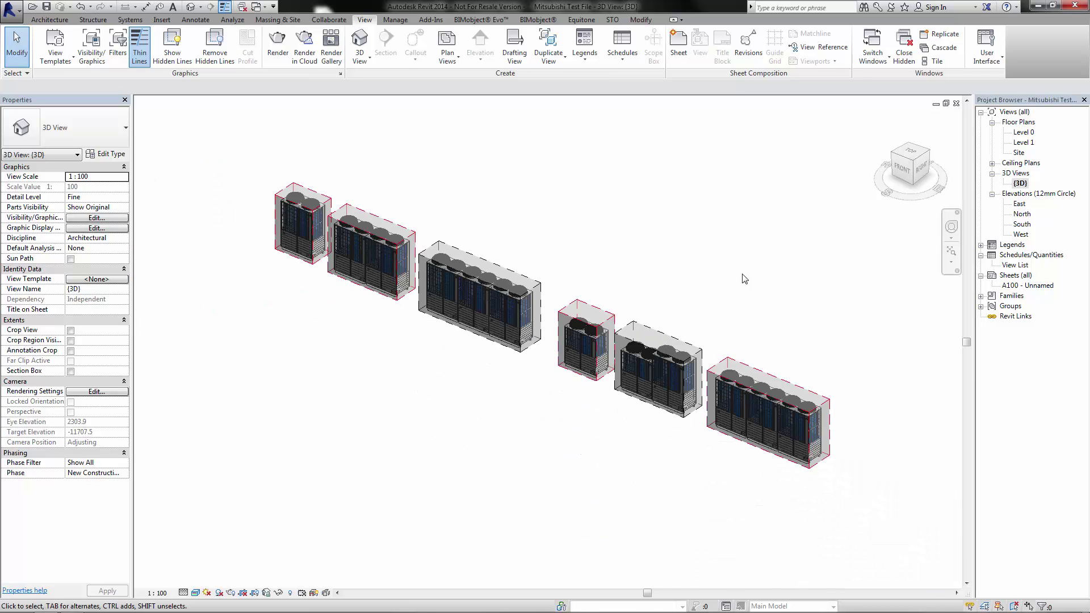